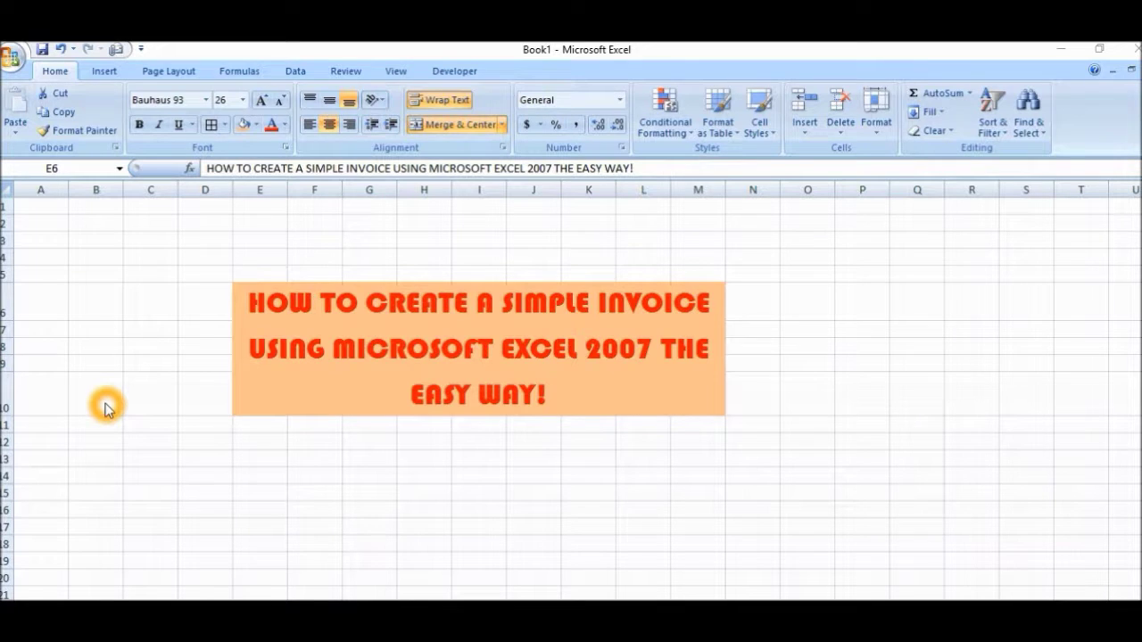
# Step: Download the 'Invoice that calculates total' template from the New Workbook Invoices category
pyautogui.click(12, 63)
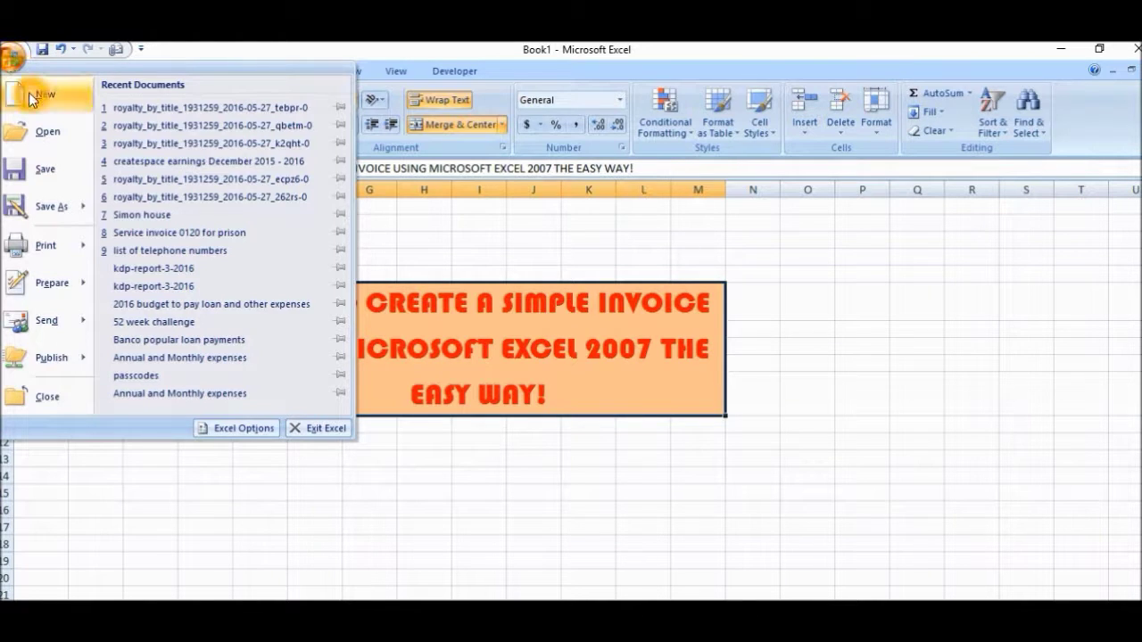
pyautogui.click(29, 97)
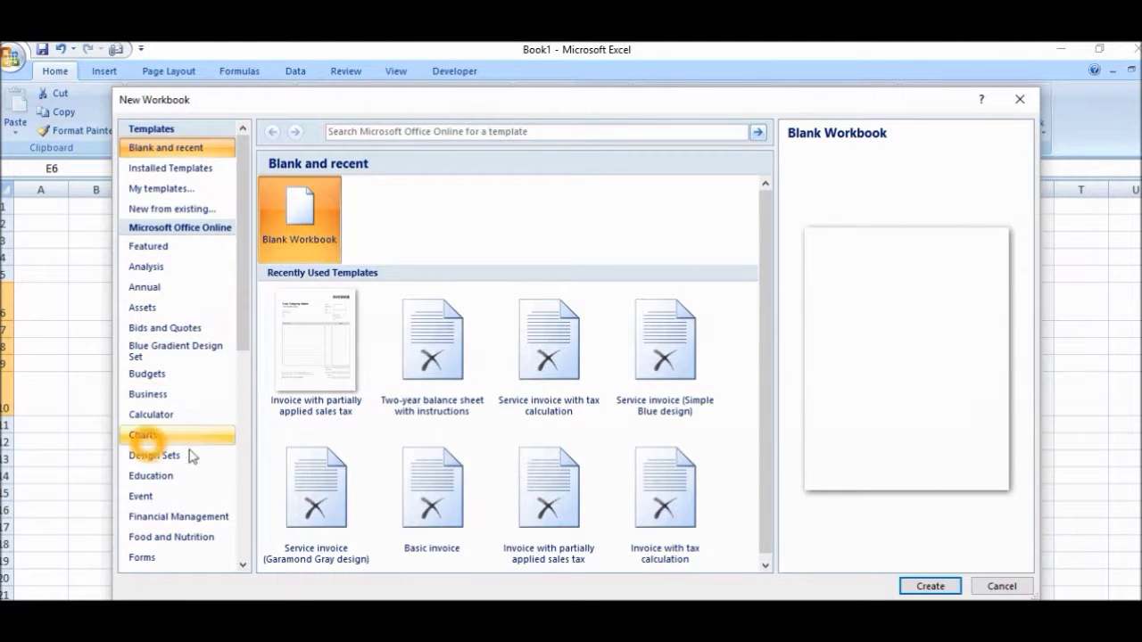
pyautogui.moveTo(242, 567); pyautogui.dragTo(242, 567)
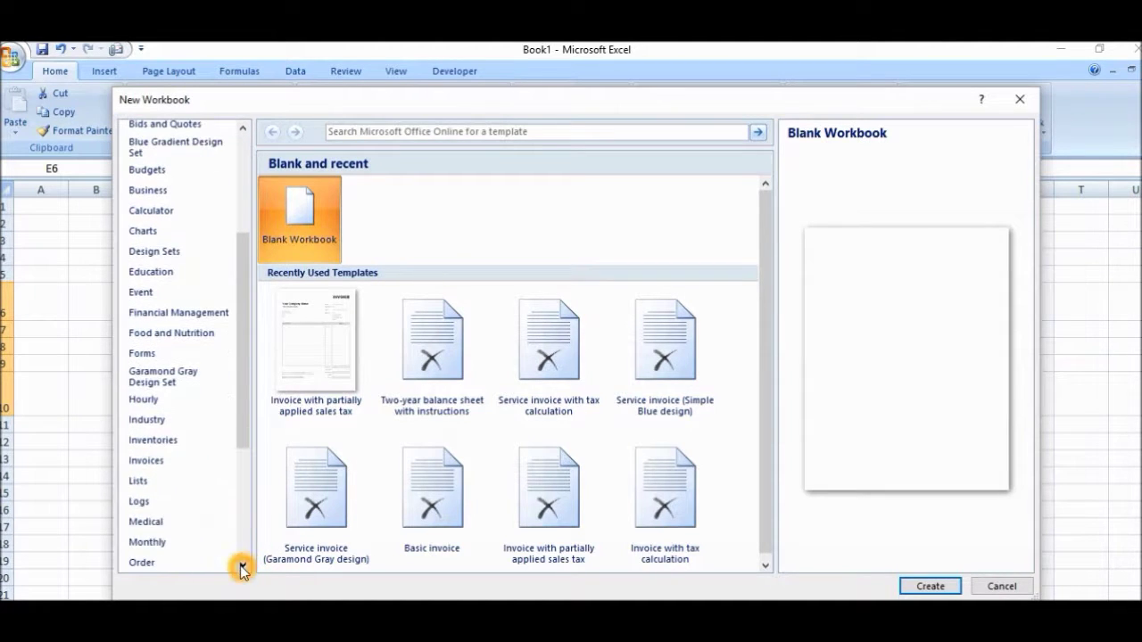
pyautogui.click(169, 466)
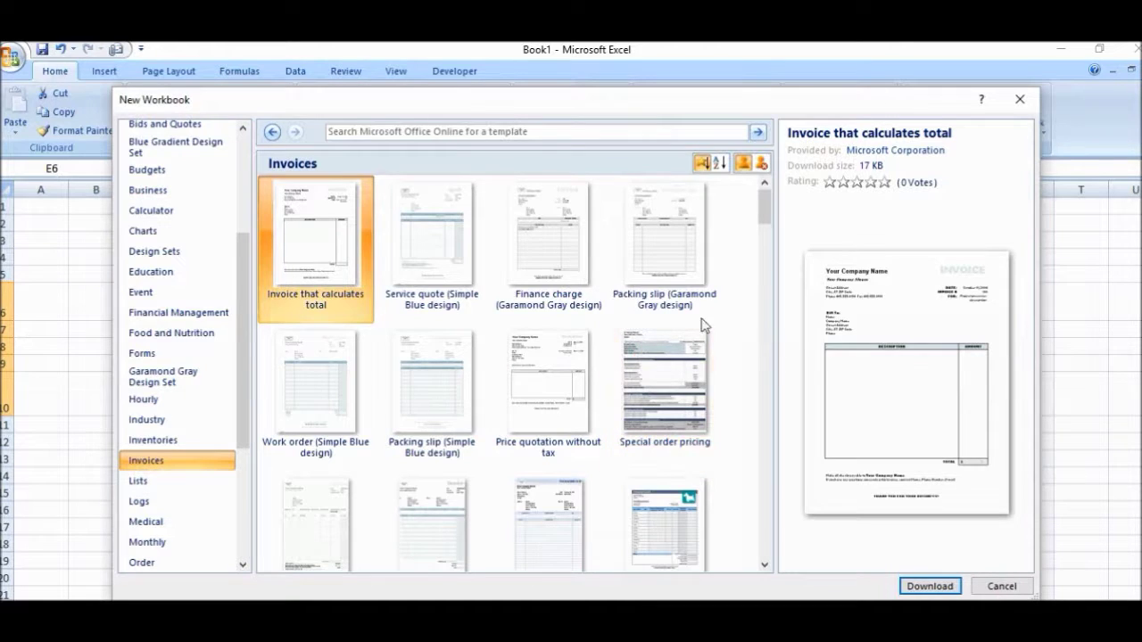
pyautogui.click(411, 256)
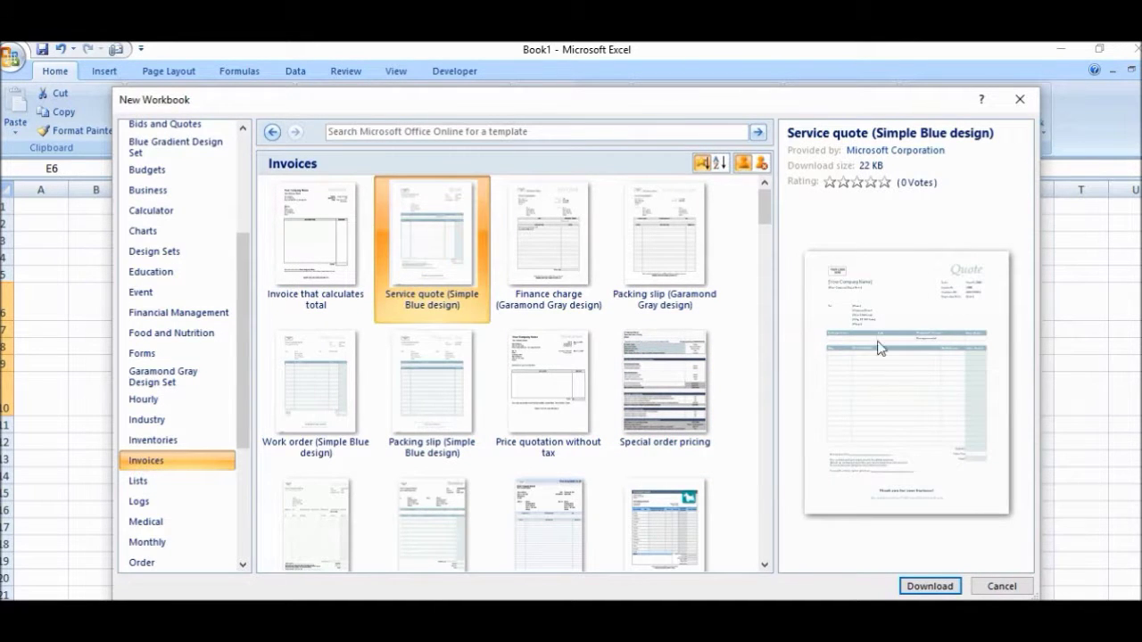
pyautogui.click(297, 261)
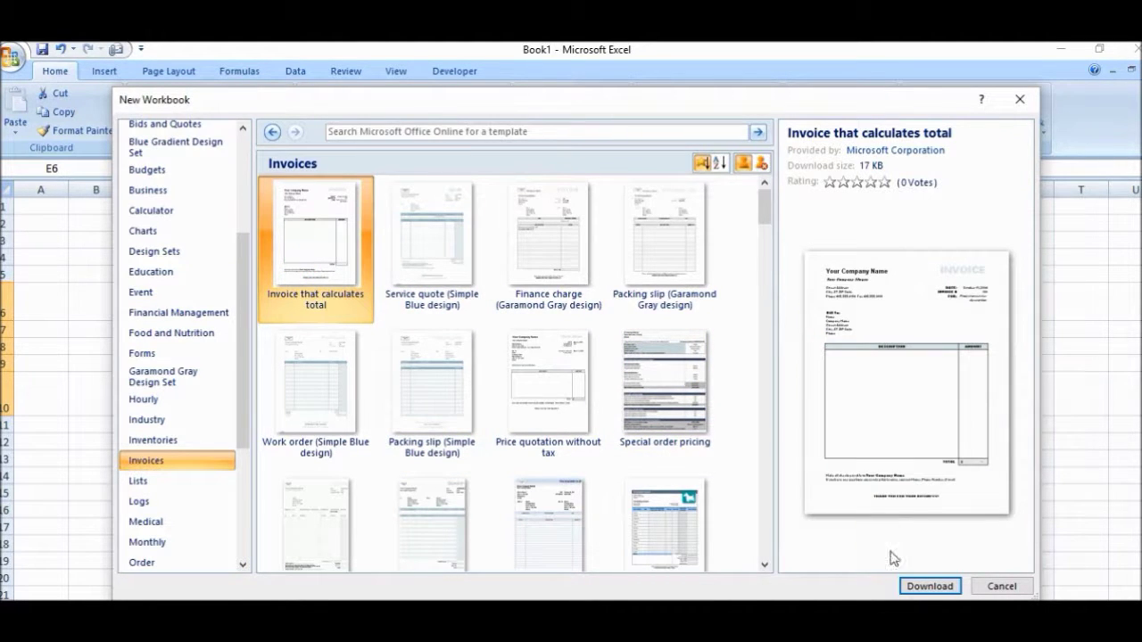
pyautogui.click(917, 586)
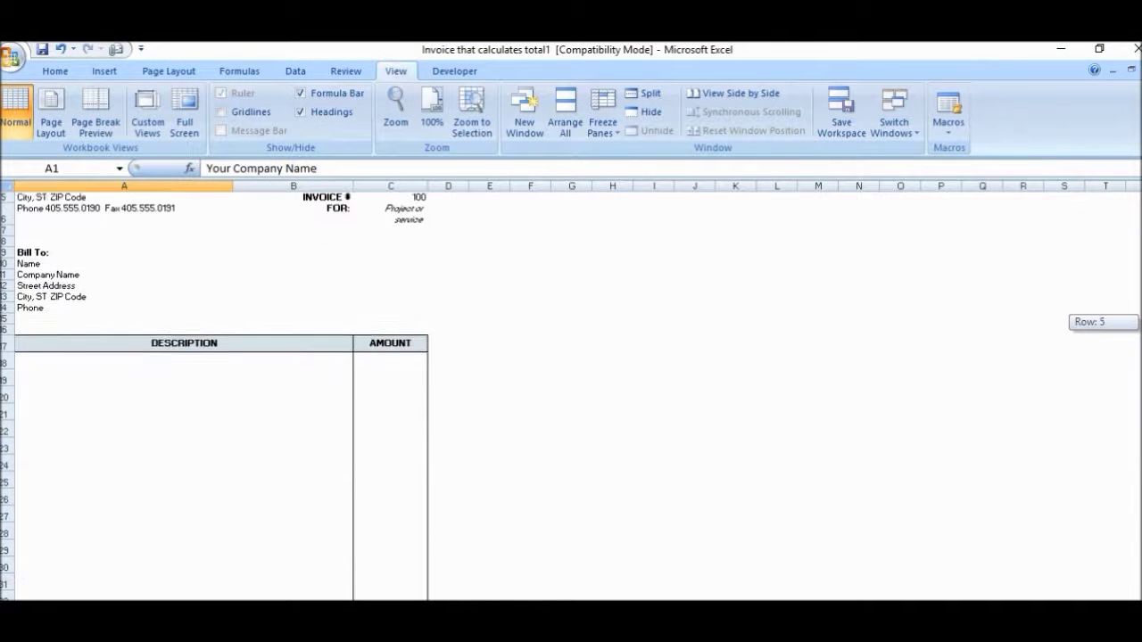
pyautogui.scroll(-1, 214, 392)
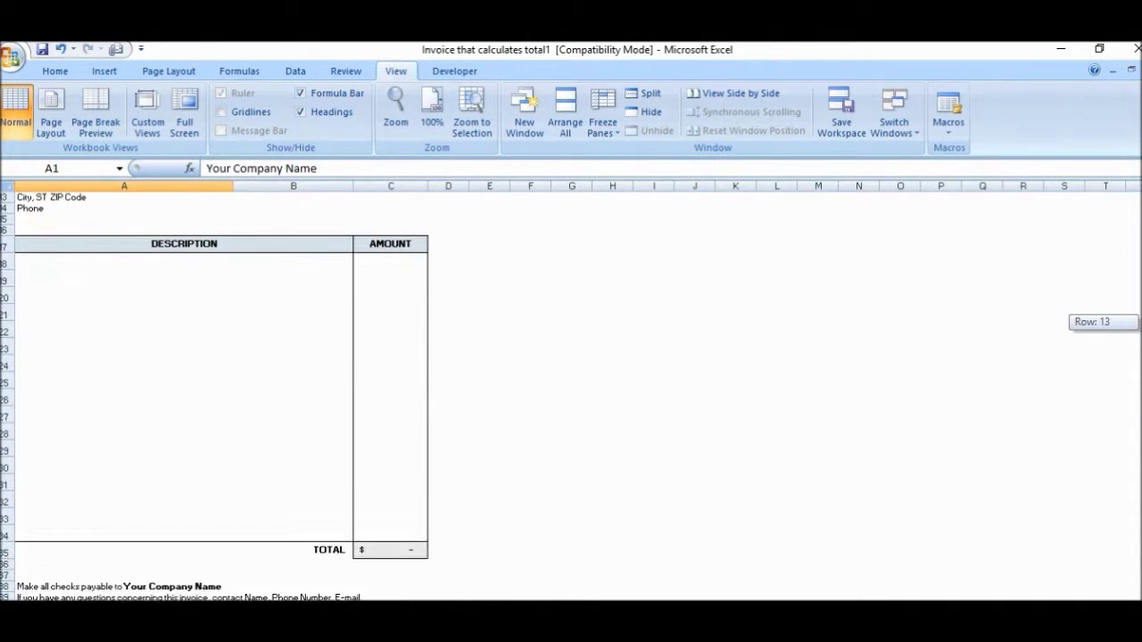
# Step: Scroll through the new invoice down to its TOTAL and thank-you lines, then back to the top
pyautogui.scroll(4, 214, 392)
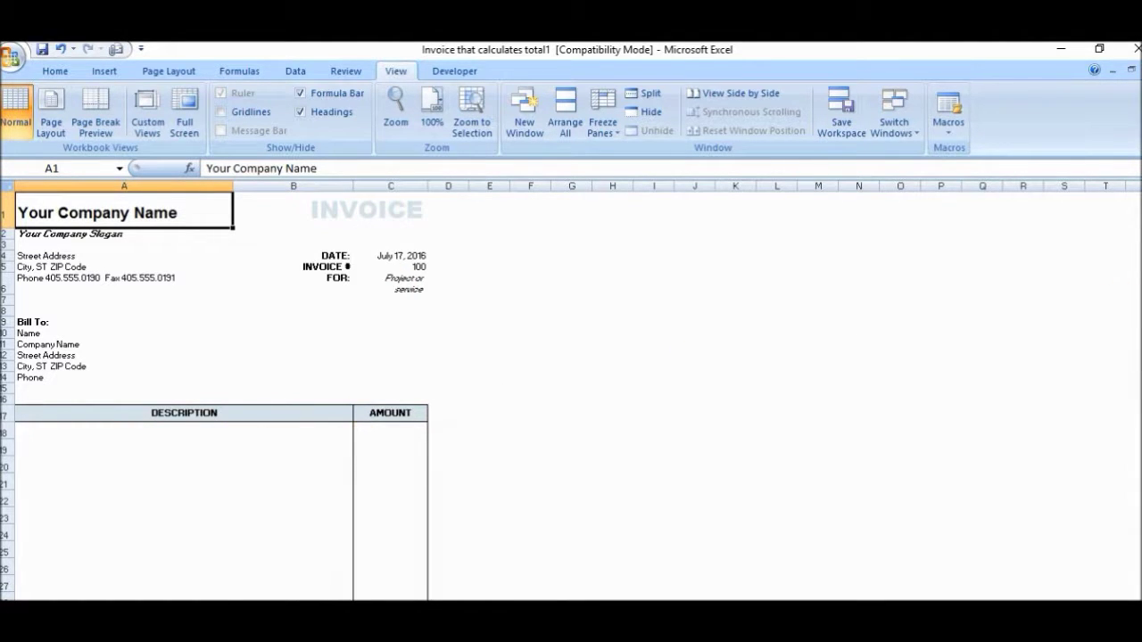
pyautogui.moveTo(1129, 302); pyautogui.dragTo(1129, 344)
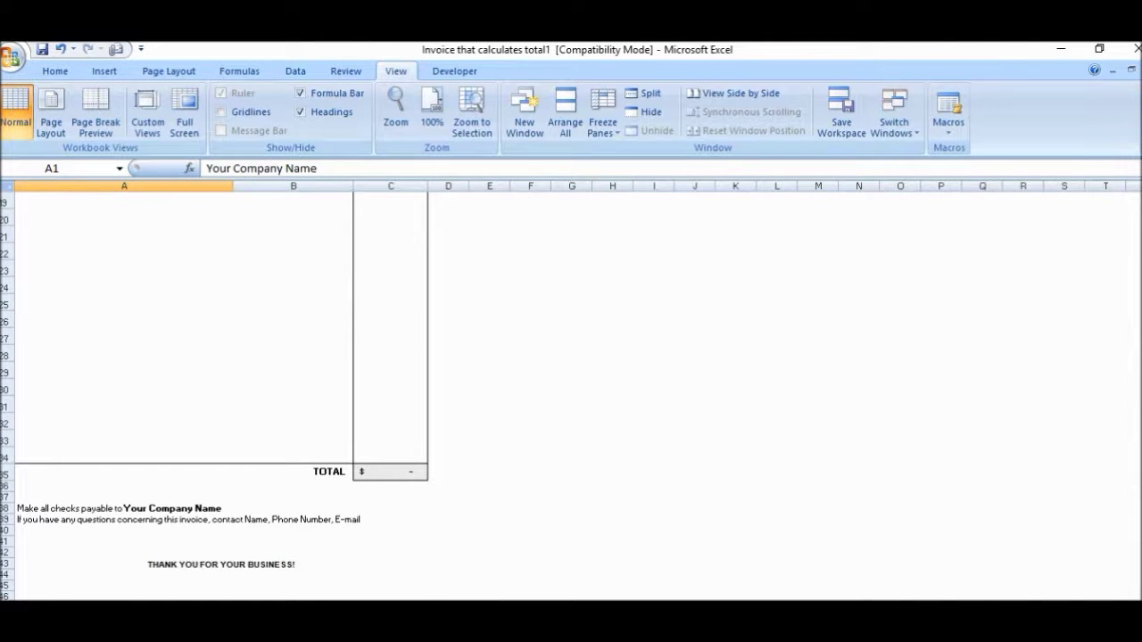
pyautogui.scroll(6, 571, 396)
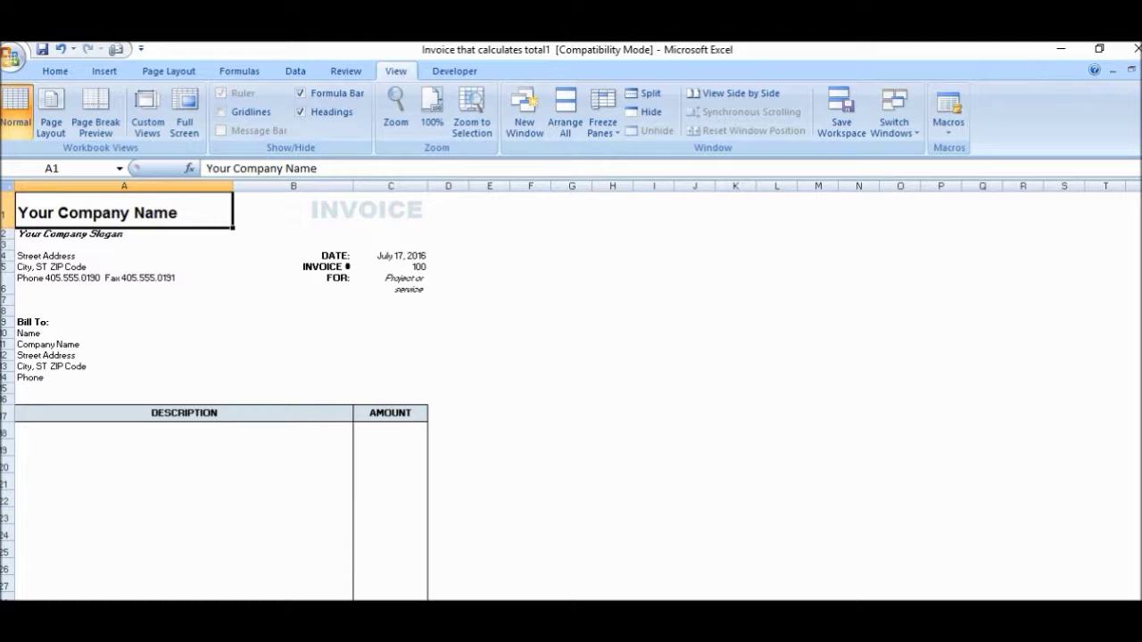
# Step: Replace the placeholder company name in A1 with 'MCJ Publishing'
pyautogui.click(168, 247)
pyautogui.click(169, 209)
pyautogui.click(261, 167)
pyautogui.click(328, 167)
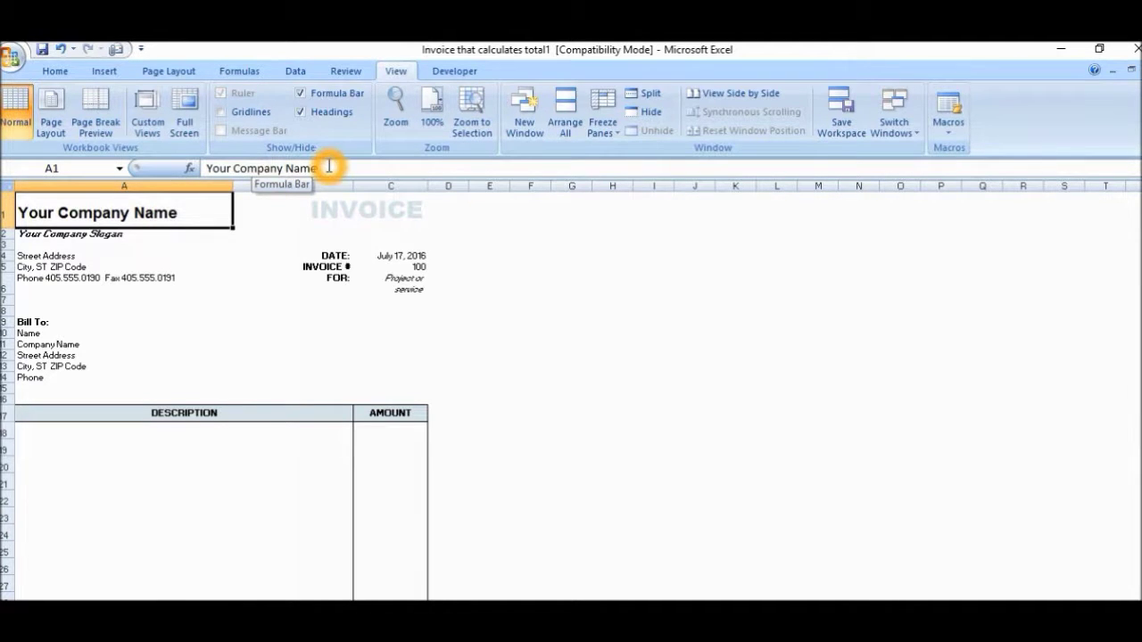
pyautogui.click(328, 167)
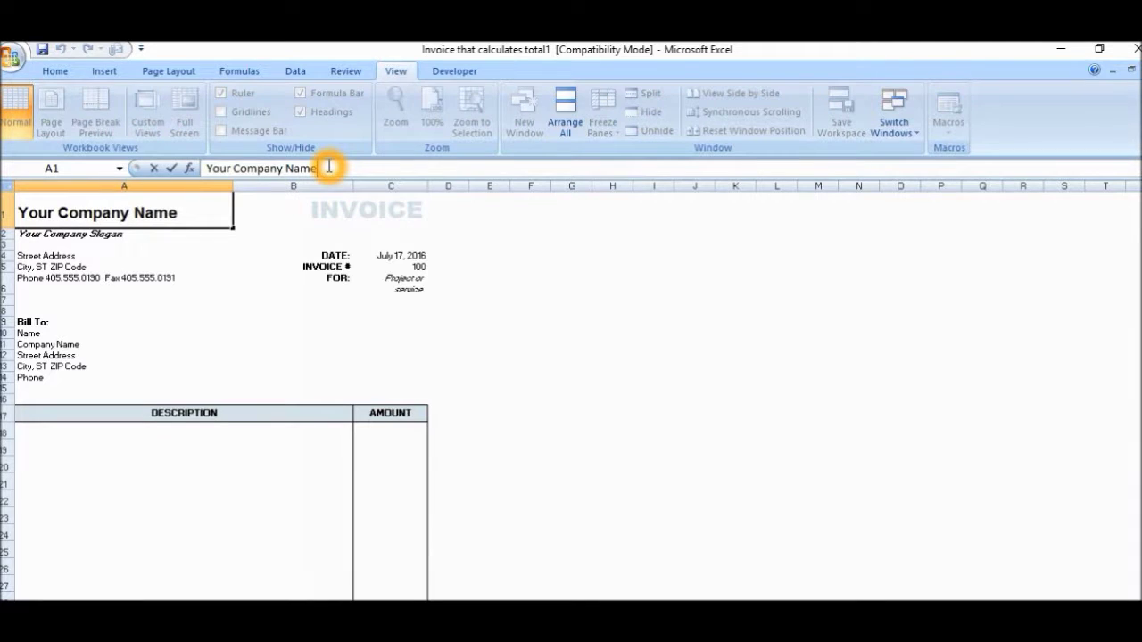
pyautogui.click(179, 212)
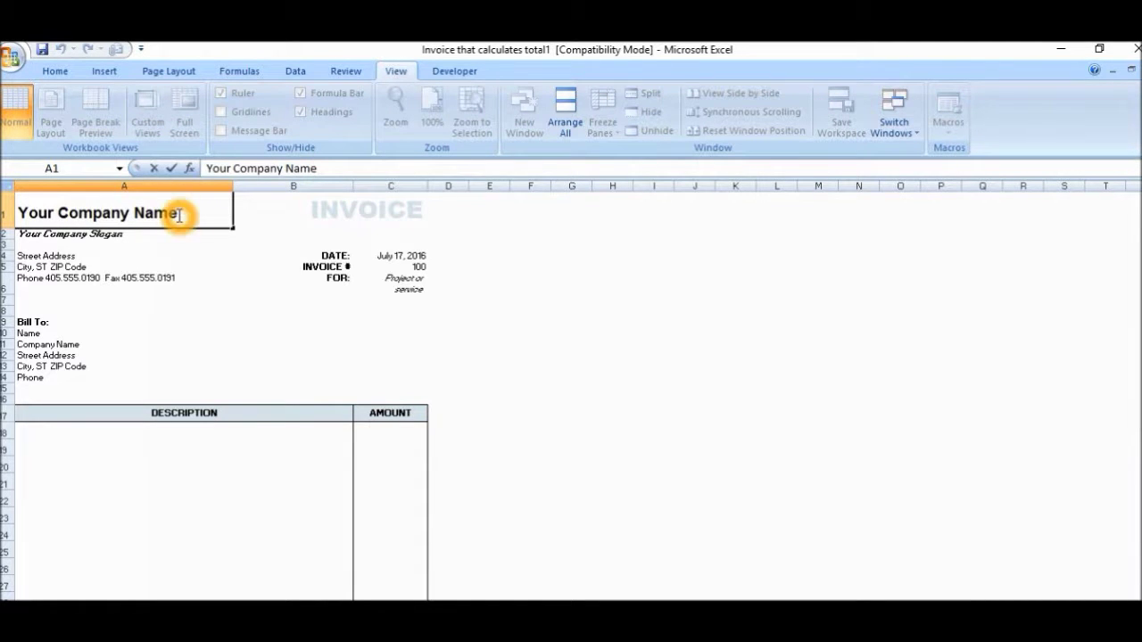
pyautogui.press('BackSpace')
pyautogui.press('BackSpace')
pyautogui.press('BackSpace')
pyautogui.press('BackSpace')
pyautogui.press('BackSpace')
pyautogui.press('BackSpace')
pyautogui.press('BackSpace')
pyautogui.press('BackSpace')
pyautogui.press('BackSpace')
pyautogui.press('BackSpace')
pyautogui.press('BackSpace')
pyautogui.press('BackSpace')
pyautogui.press('BackSpace')
pyautogui.press('BackSpace')
pyautogui.press('BackSpace')
pyautogui.press('BackSpace')
pyautogui.press('BackSpace')
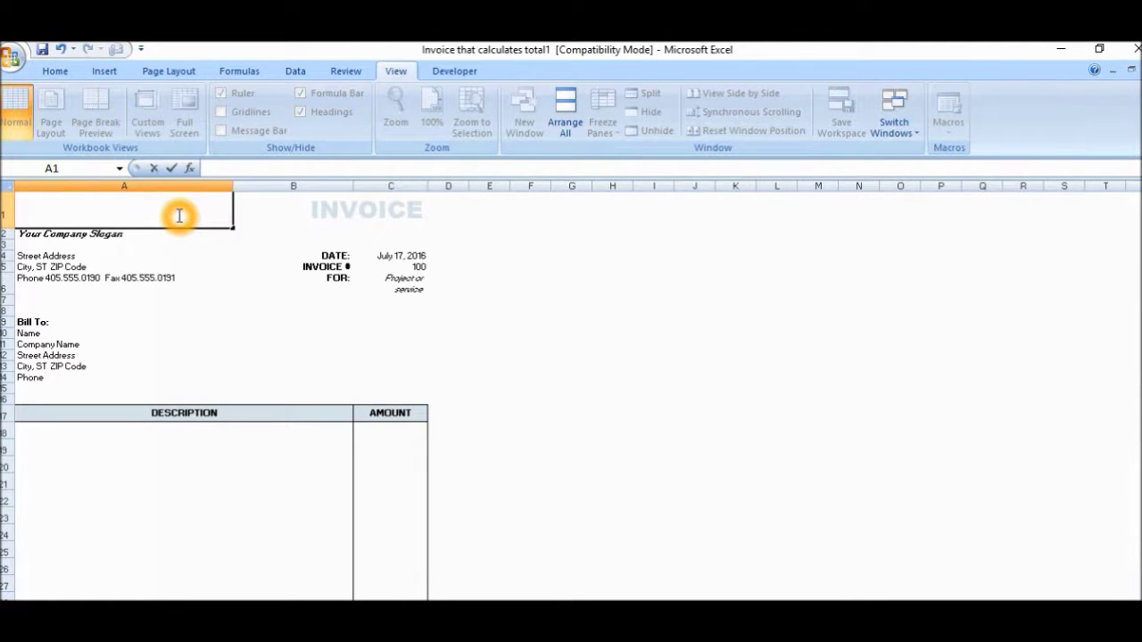
pyautogui.write('MCJ Publishing')
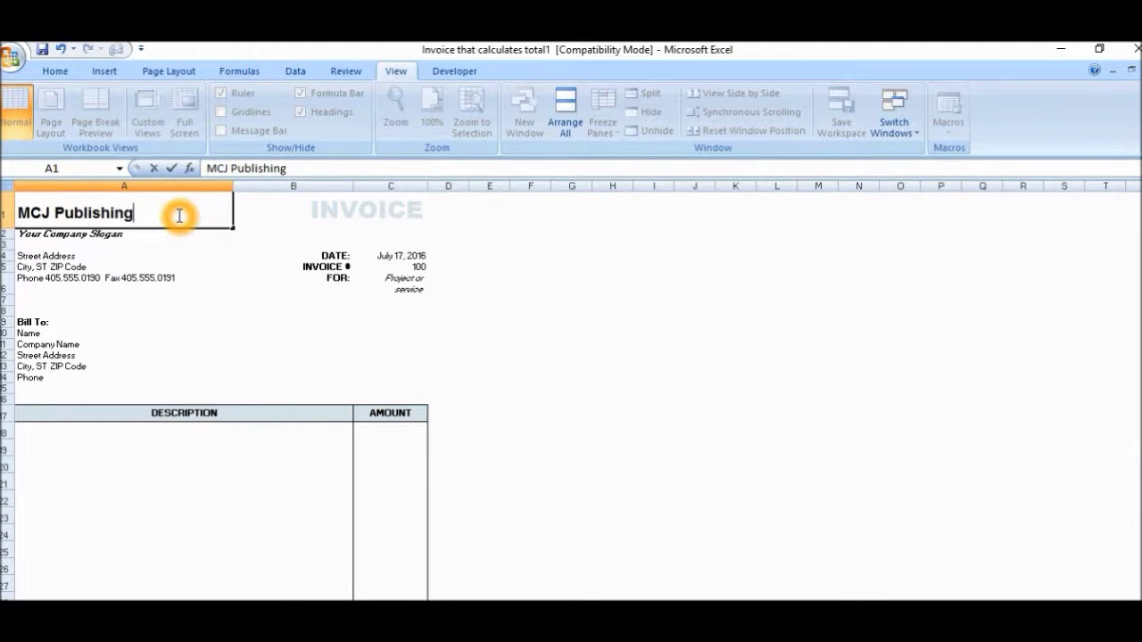
# Step: Change the slogan in A2 to 'showecasing a variety of books'
pyautogui.click(141, 234)
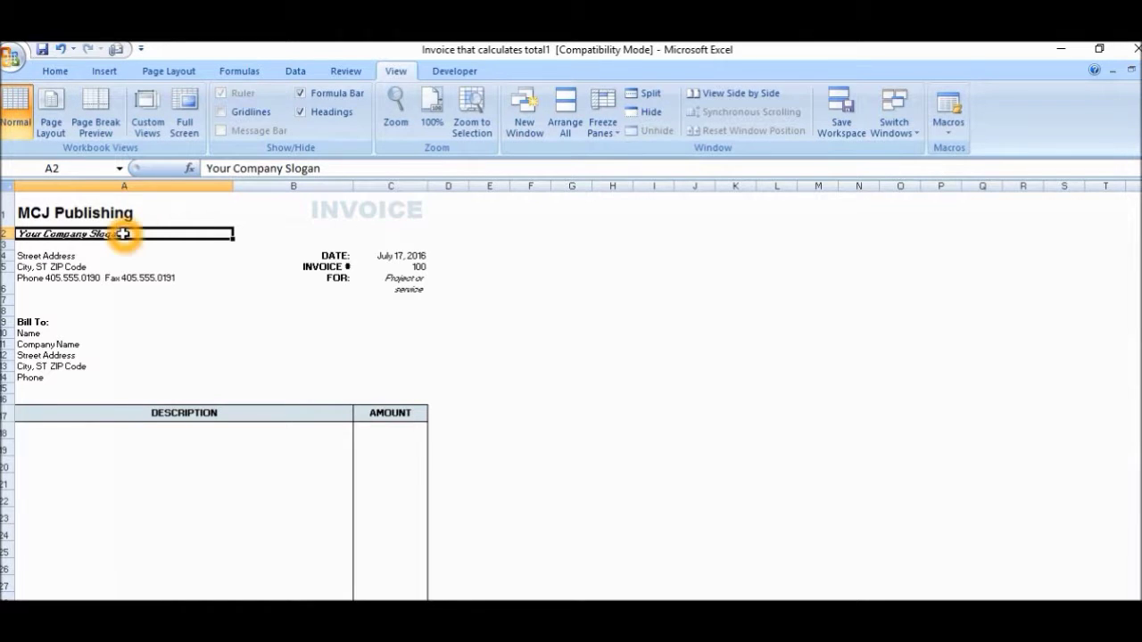
pyautogui.click(324, 167)
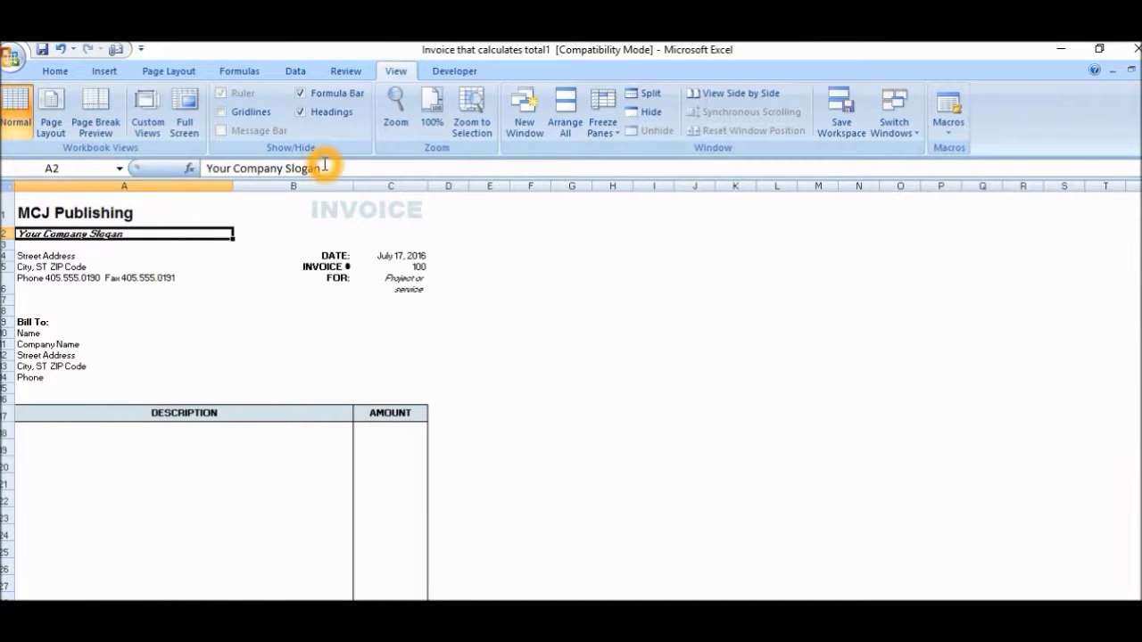
pyautogui.click(325, 166)
pyautogui.press('BackSpace')
pyautogui.press('BackSpace')
pyautogui.press('BackSpace')
pyautogui.press('BackSpace')
pyautogui.press('BackSpace')
pyautogui.press('BackSpace')
pyautogui.press('BackSpace')
pyautogui.press('BackSpace')
pyautogui.press('BackSpace')
pyautogui.press('BackSpace')
pyautogui.press('BackSpace')
pyautogui.press('BackSpace')
pyautogui.press('BackSpace')
pyautogui.press('BackSpace')
pyautogui.press('BackSpace')
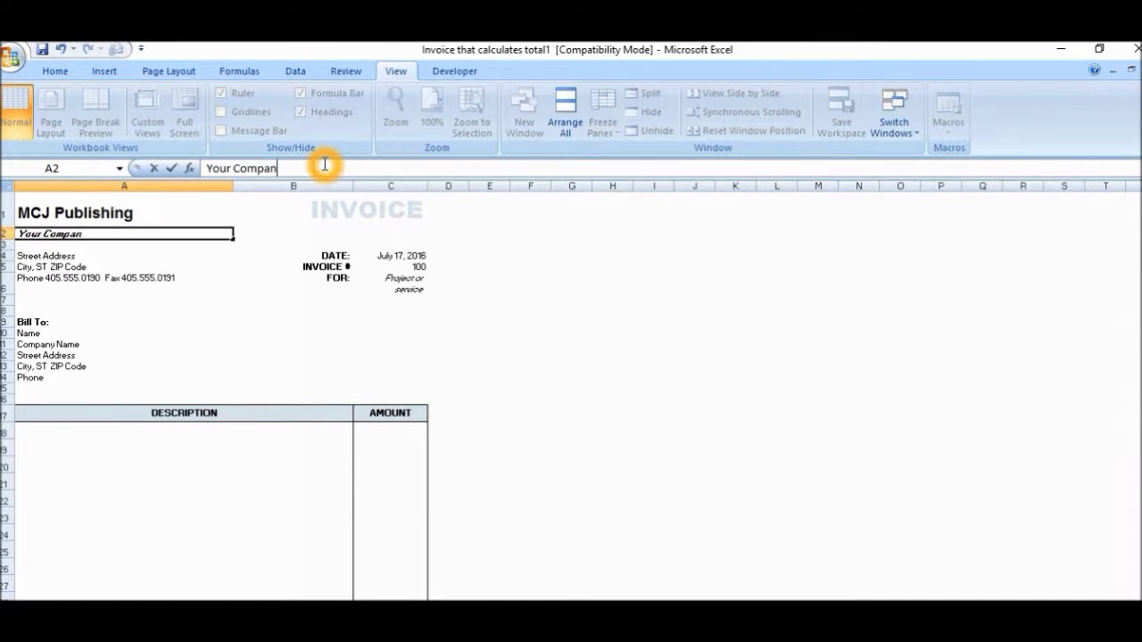
pyautogui.press('BackSpace')
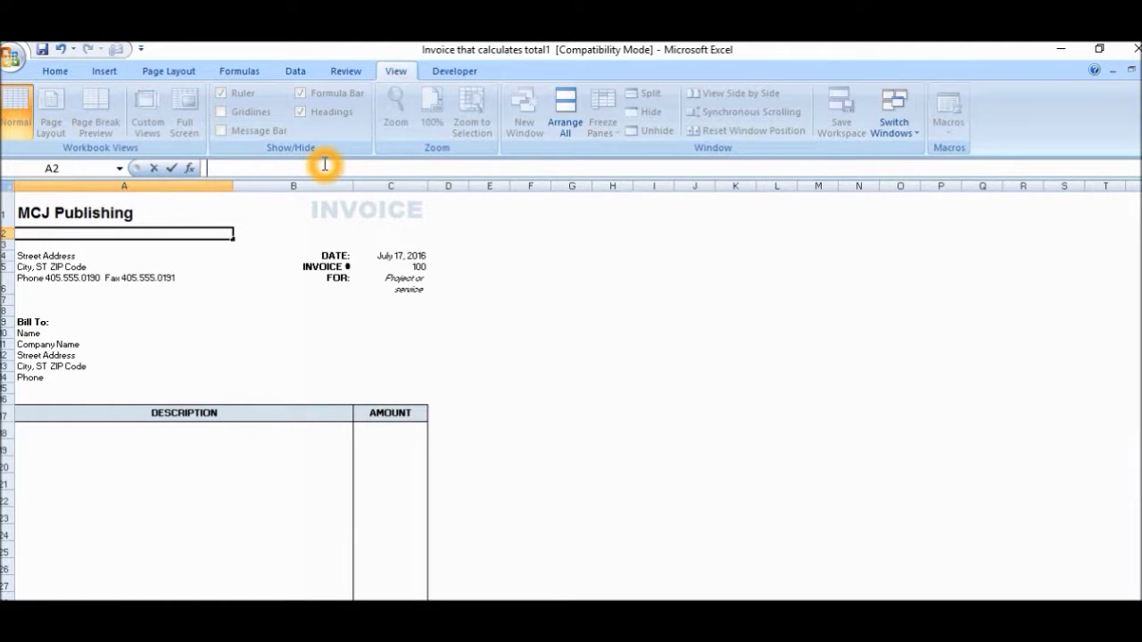
pyautogui.write('showecasing a ')
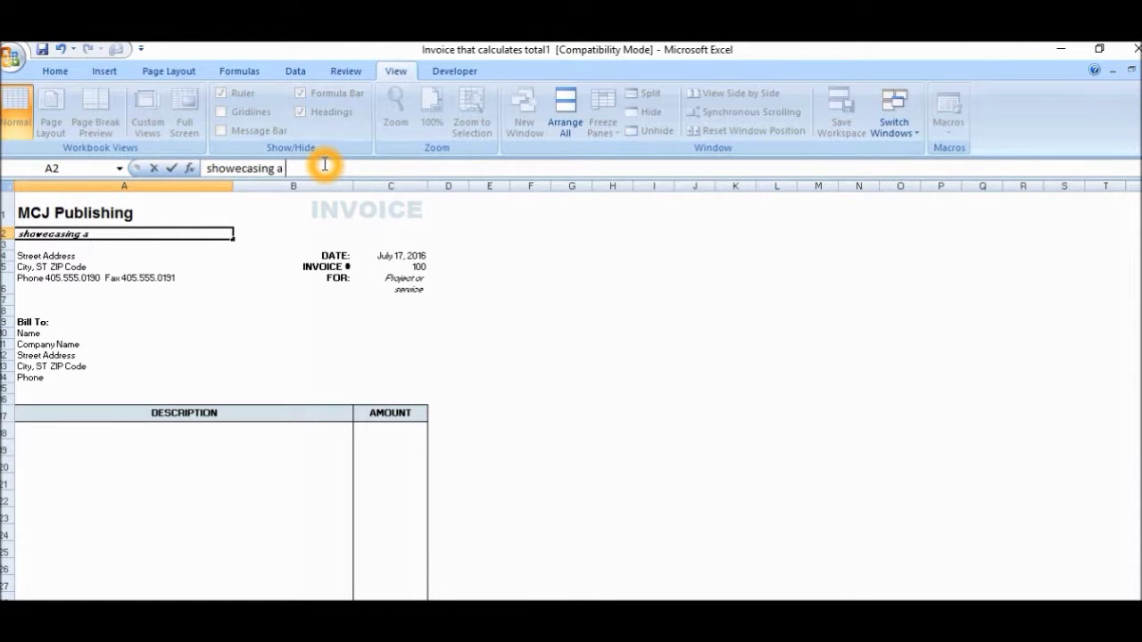
pyautogui.write('variety of books')
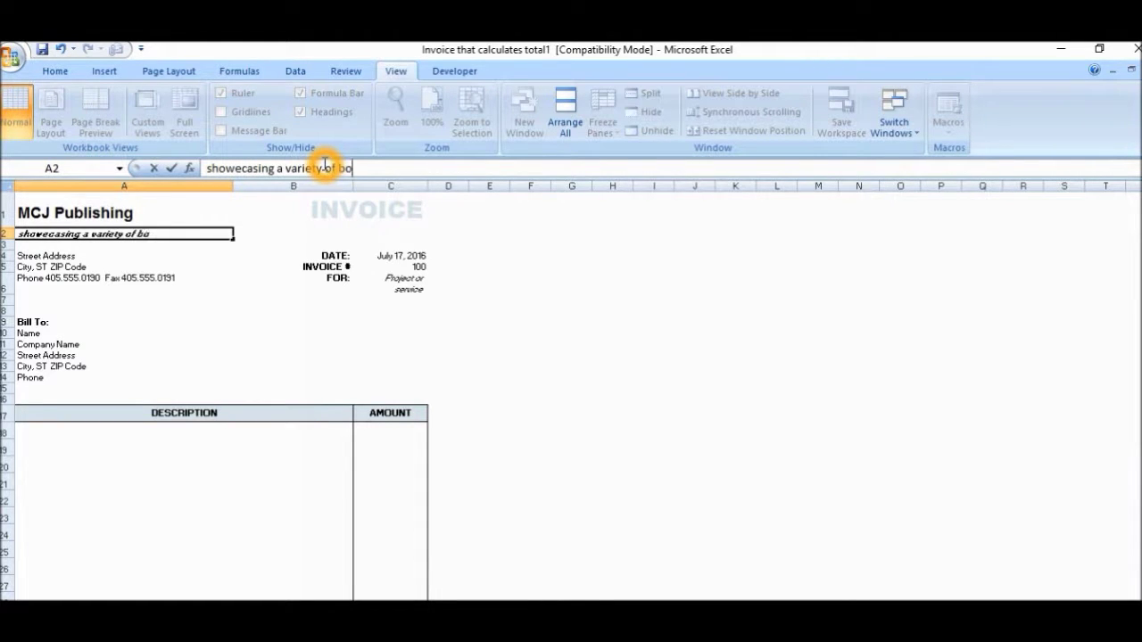
pyautogui.click(186, 300)
# Step: Complete the company's street address and town/island address lines
pyautogui.click(74, 265)
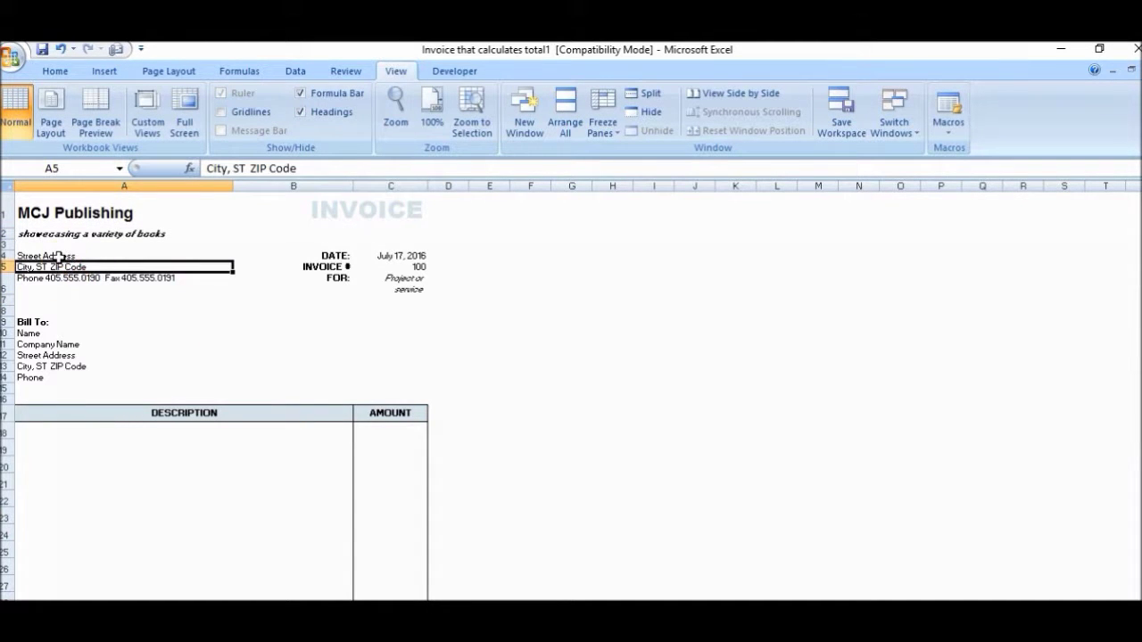
pyautogui.click(58, 256)
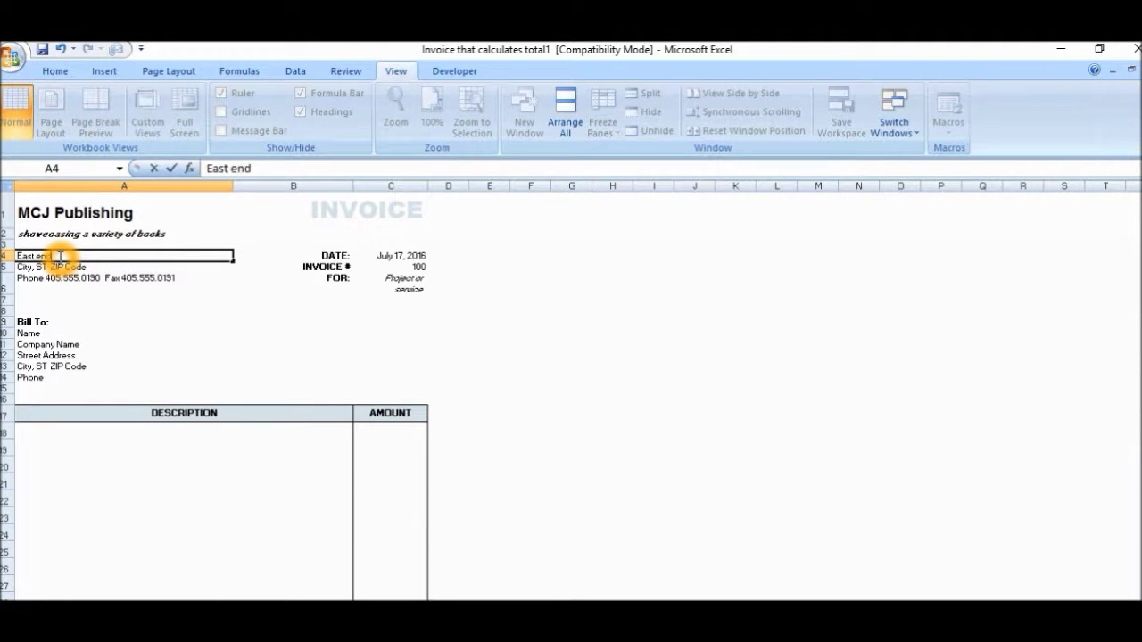
pyautogui.press('Return')
pyautogui.write('Tortola,')
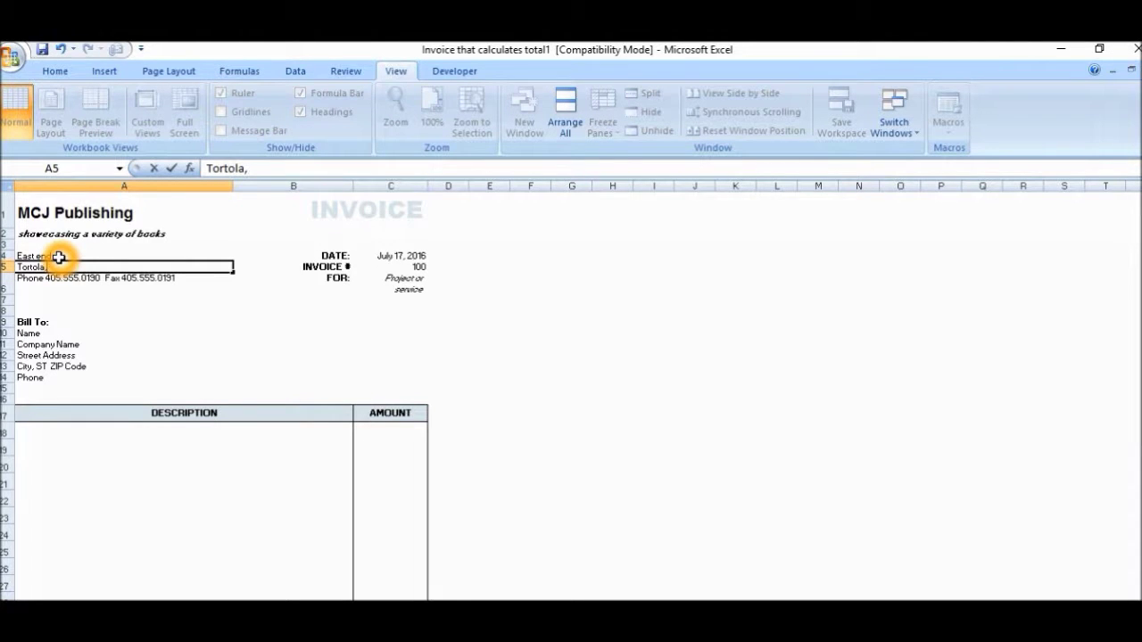
pyautogui.write('British Virgin Island')
pyautogui.press('Return')
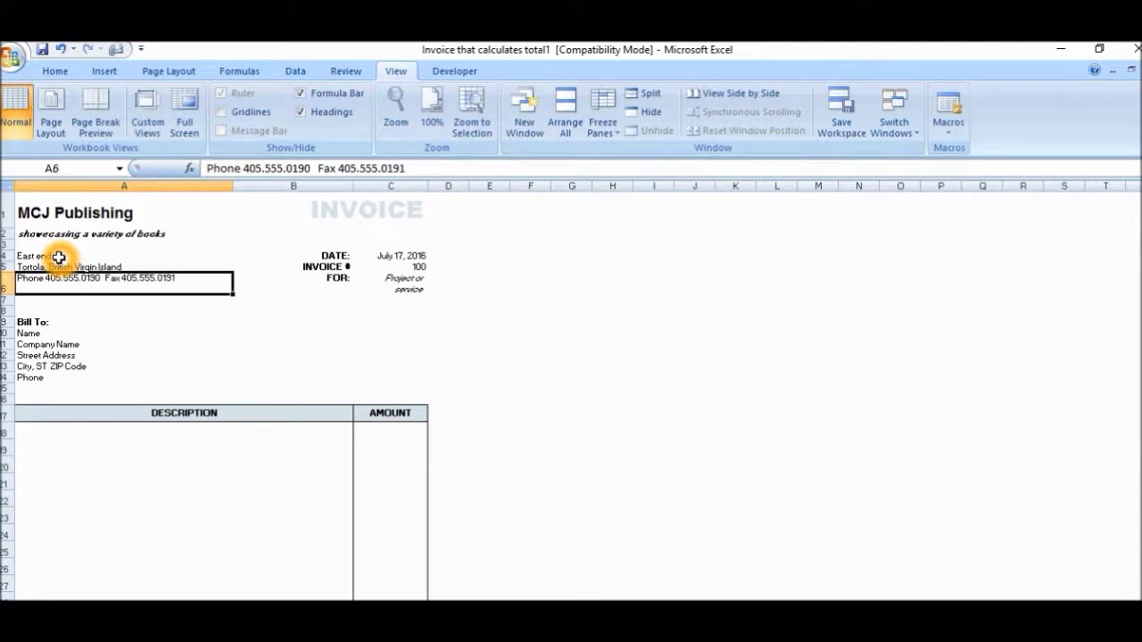
# Step: Enter the company's phone number in A6 and append its fax number to the same line
pyautogui.write('Phone')
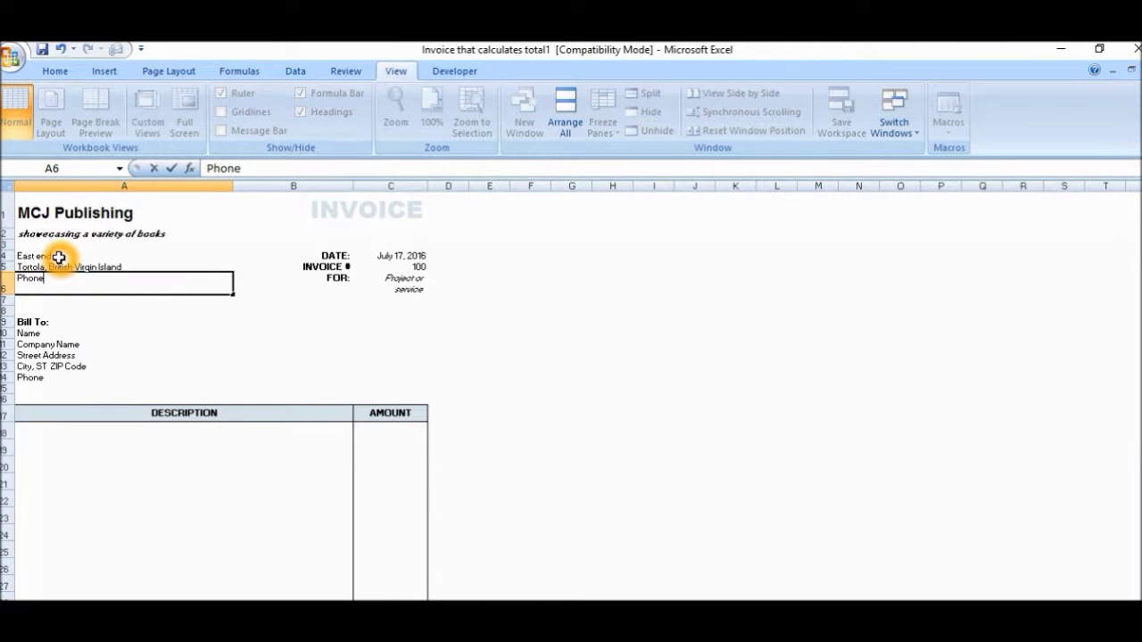
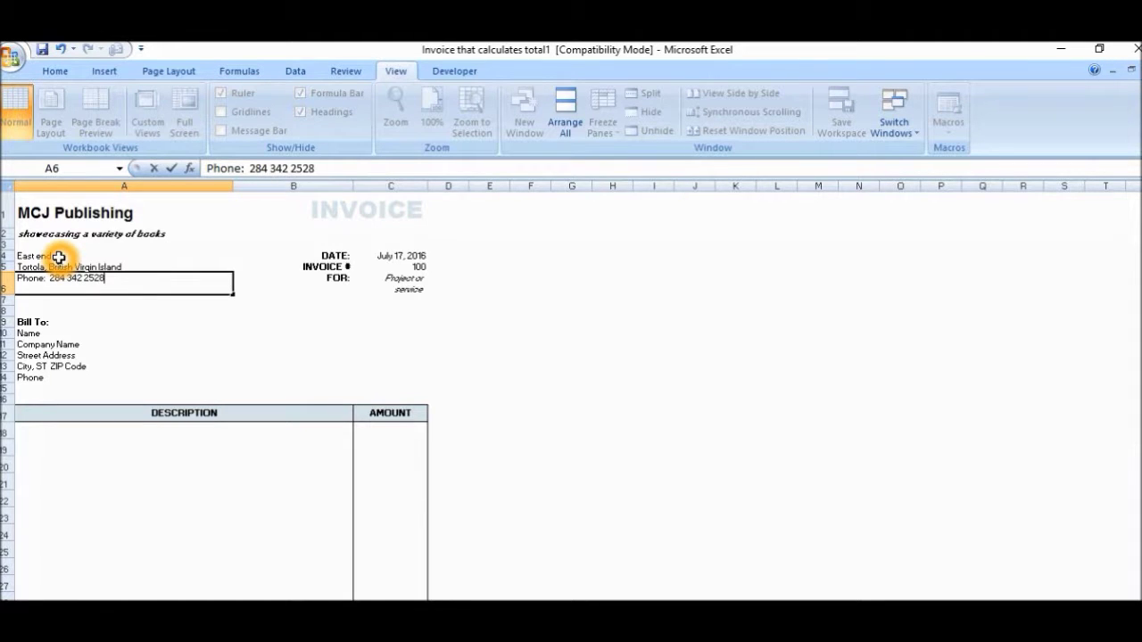
pyautogui.press('Return')
pyautogui.press('Up')
pyautogui.press('Right')
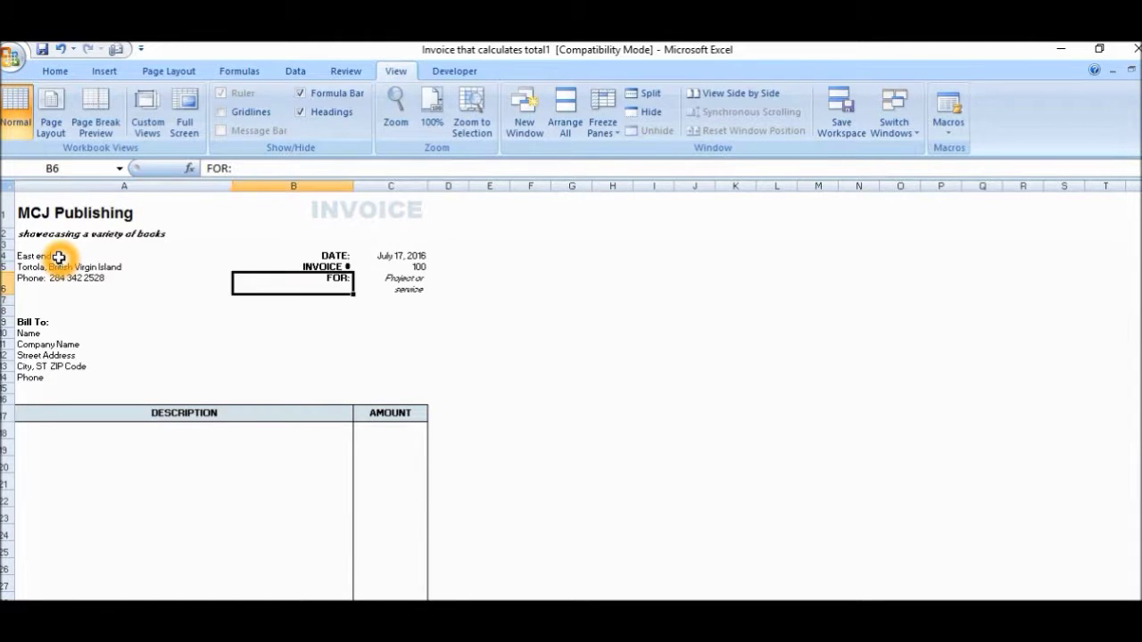
pyautogui.press('Left')
pyautogui.press('F2')
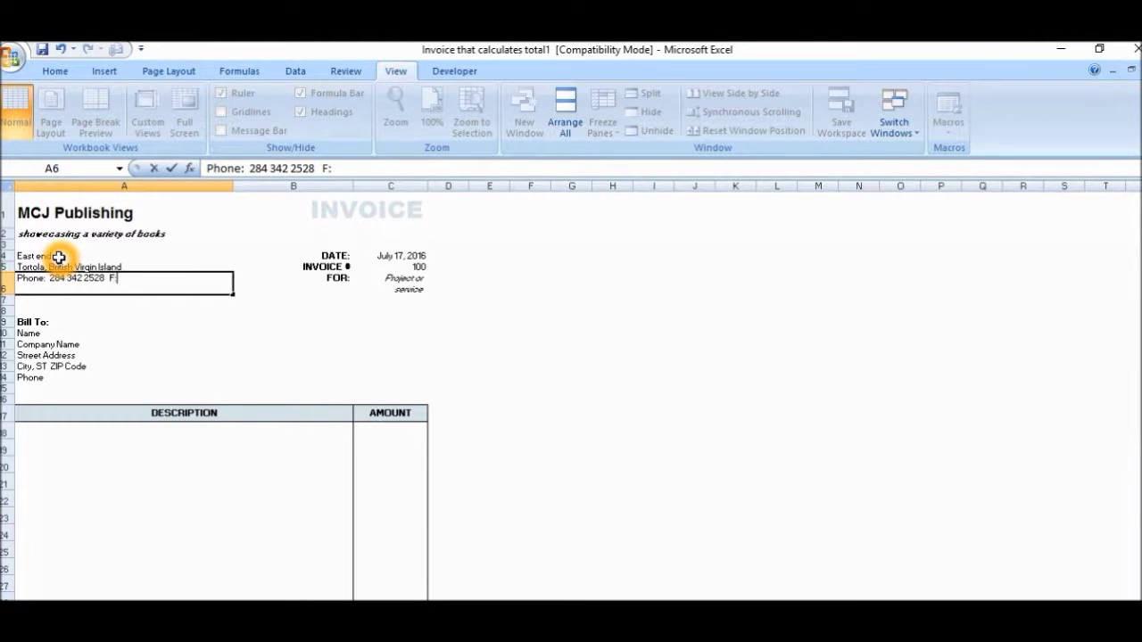
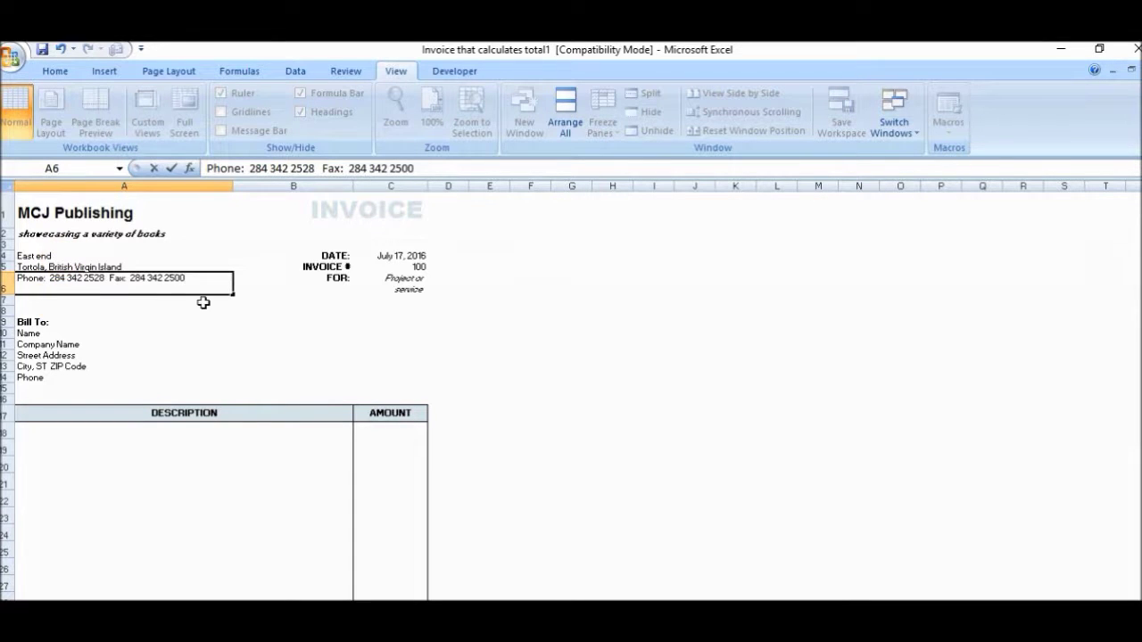
pyautogui.click(391, 259)
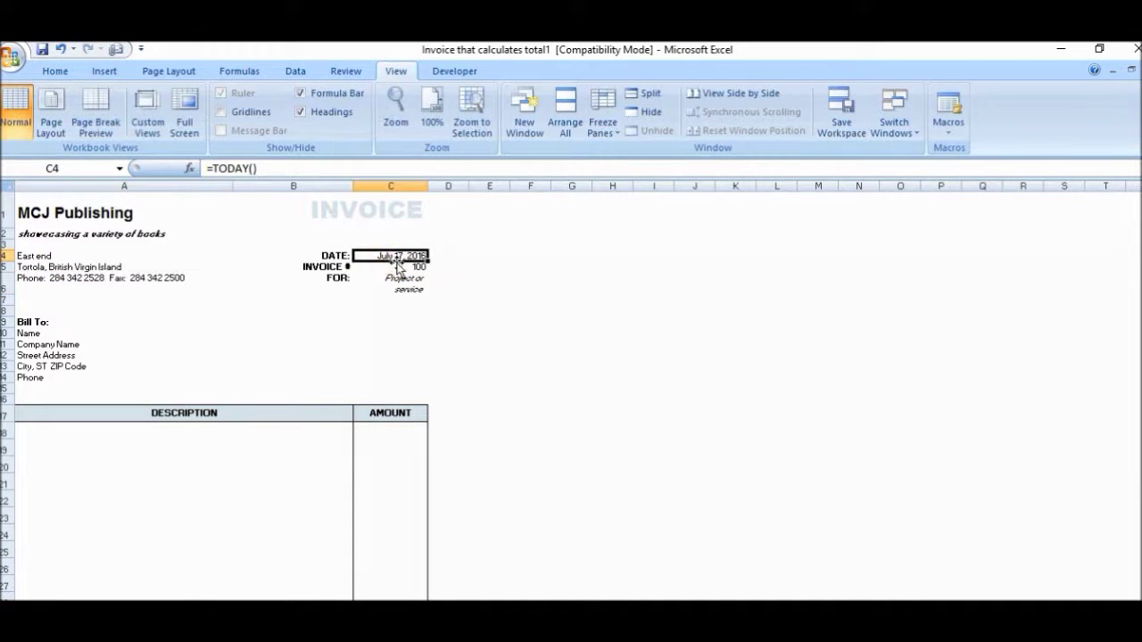
pyautogui.click(409, 261)
pyautogui.click(273, 170)
pyautogui.click(273, 169)
pyautogui.click(408, 277)
pyautogui.click(408, 261)
pyautogui.click(415, 266)
# Step: Delete the 'Project or service description' placeholder from cell C6
pyautogui.click(451, 312)
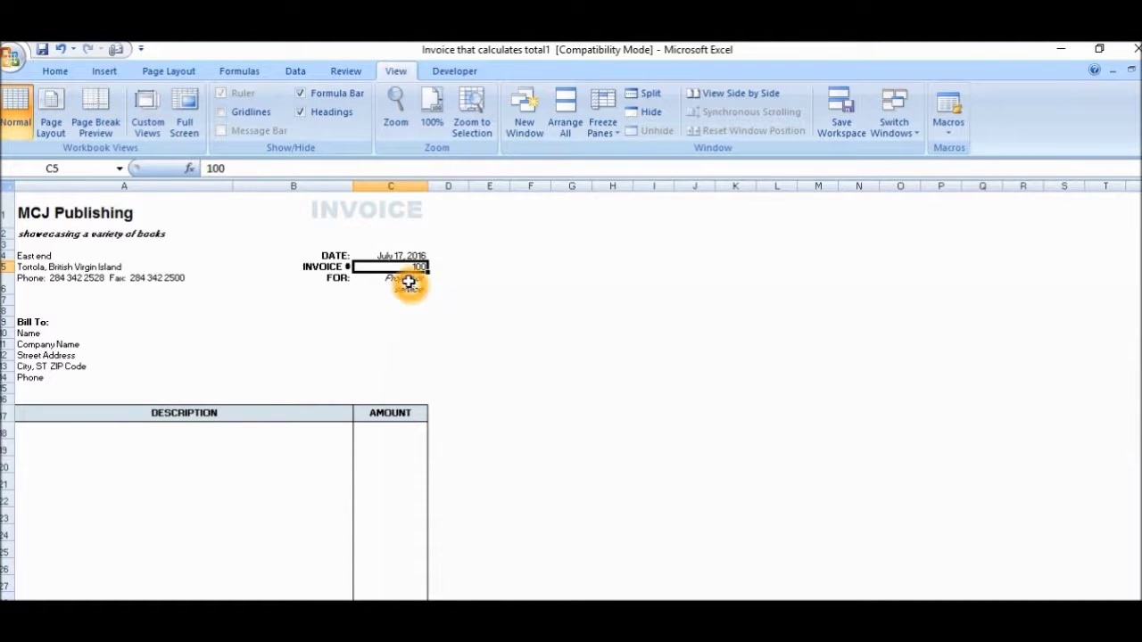
pyautogui.click(408, 282)
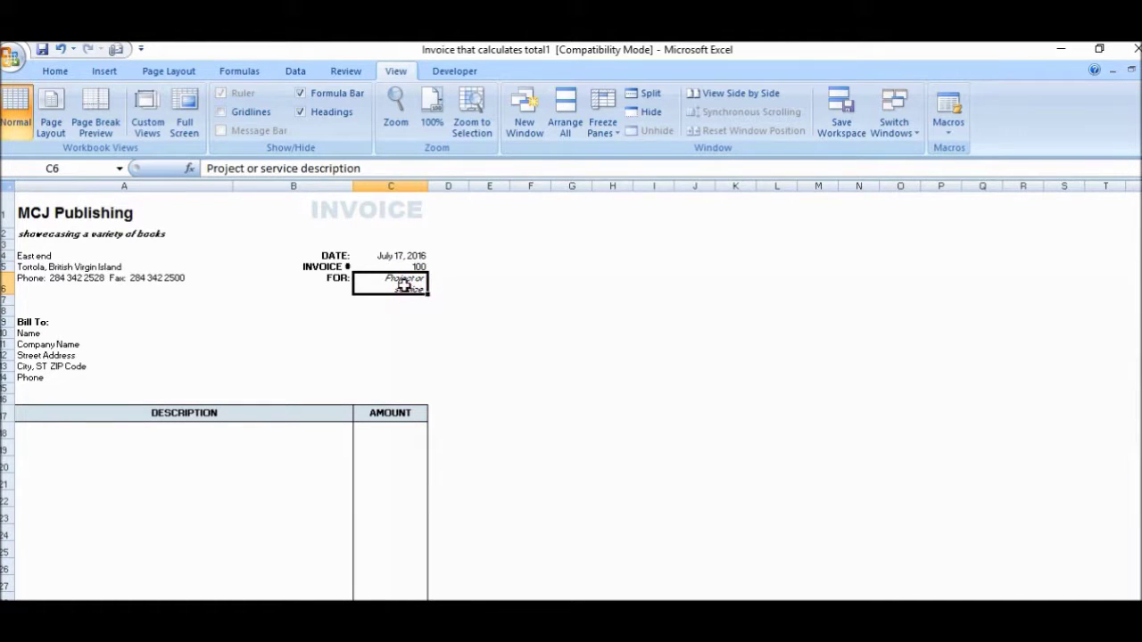
pyautogui.click(412, 286)
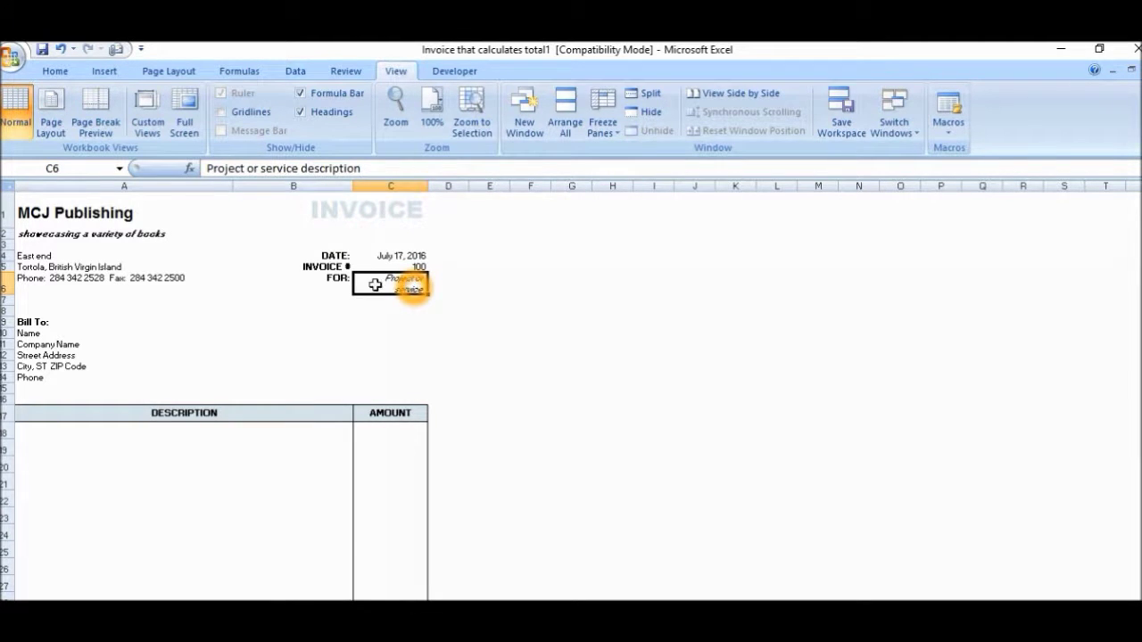
pyautogui.click(408, 282)
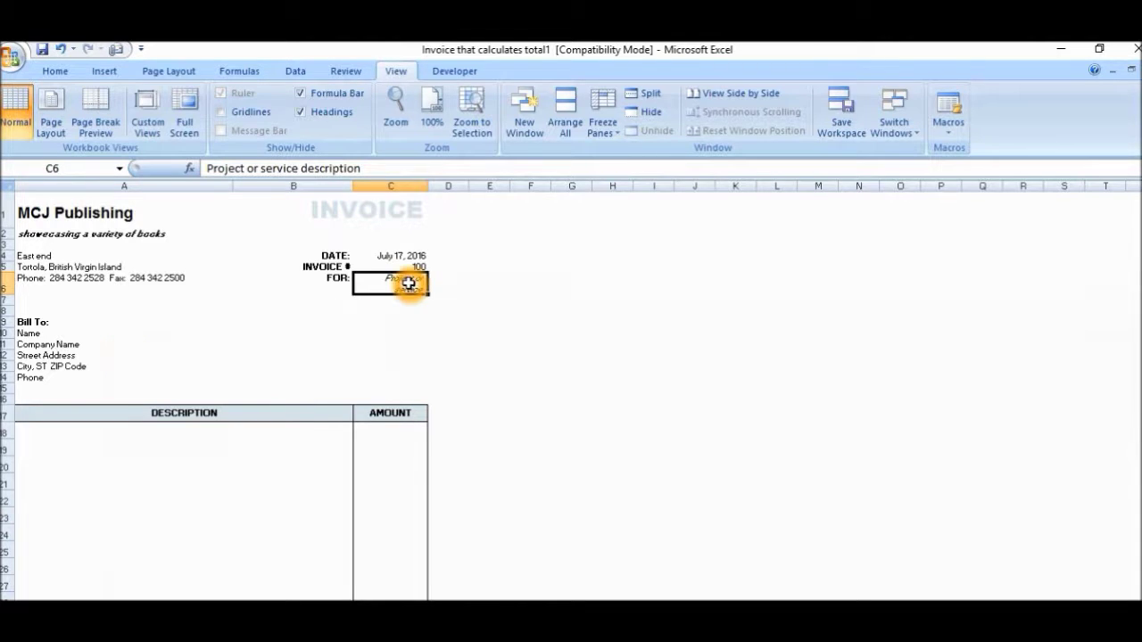
pyautogui.press('Delete')
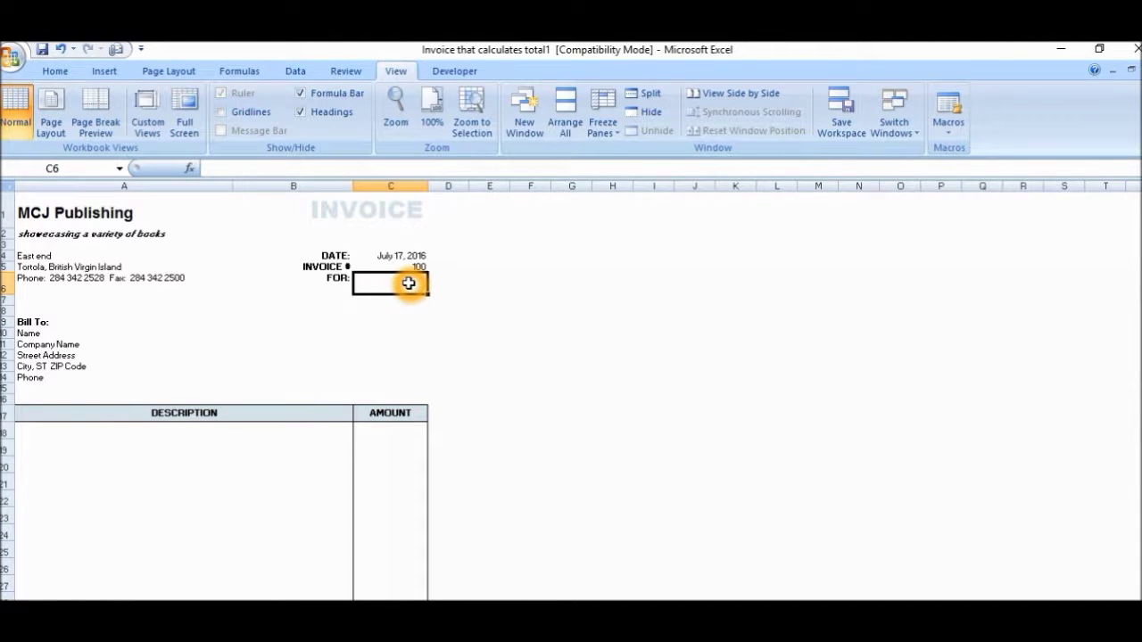
pyautogui.click(222, 344)
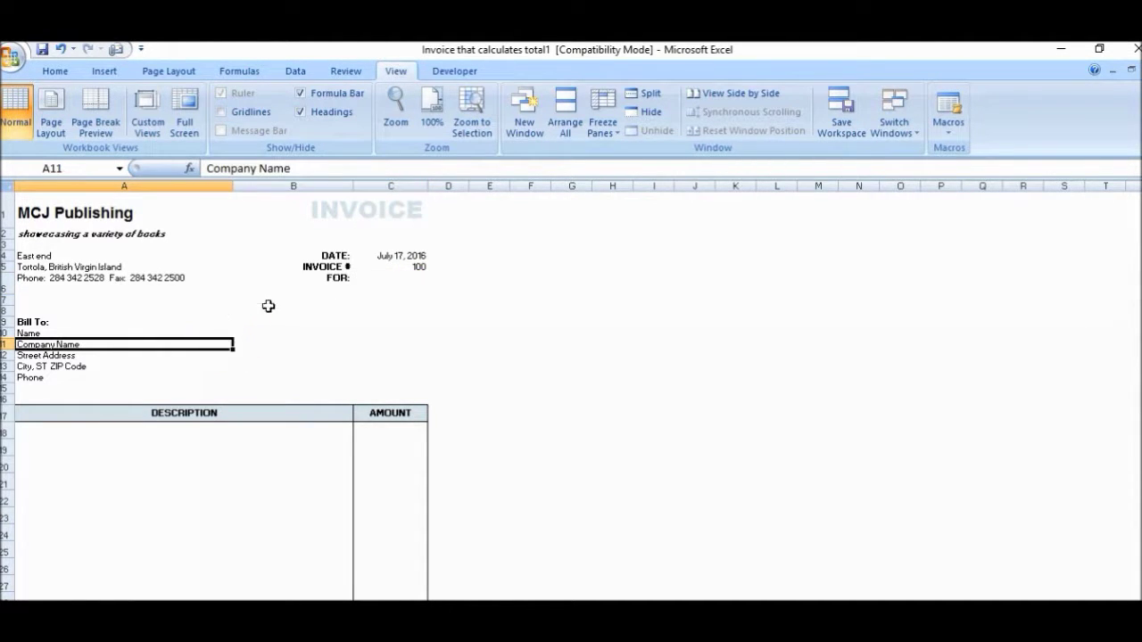
# Step: Enter the customer's name and company name in the first Bill To lines
pyautogui.click(52, 336)
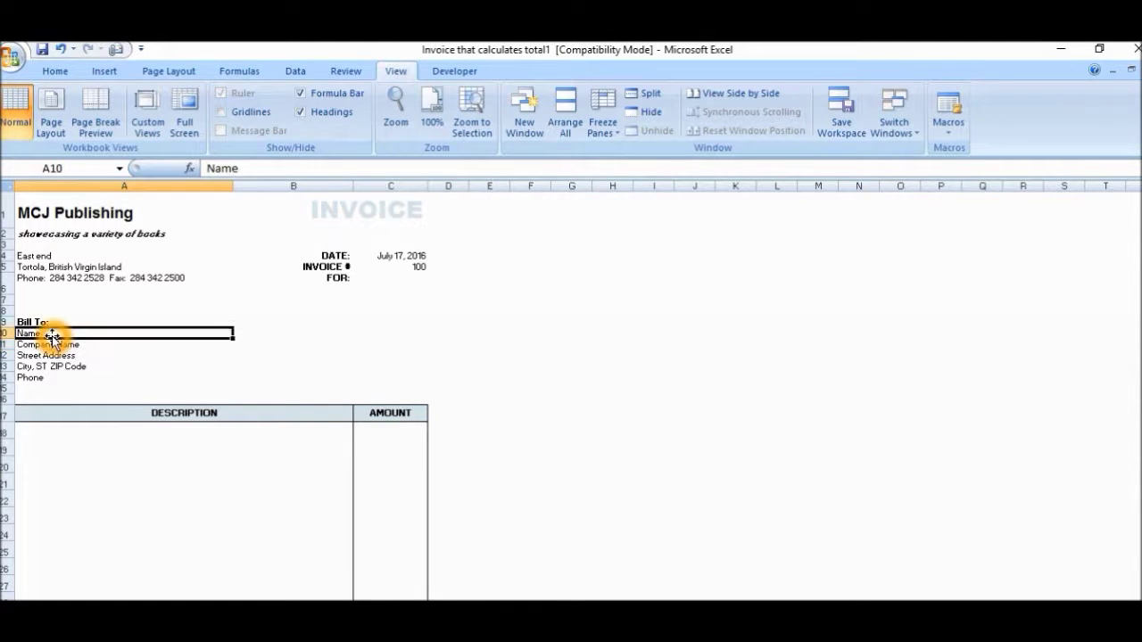
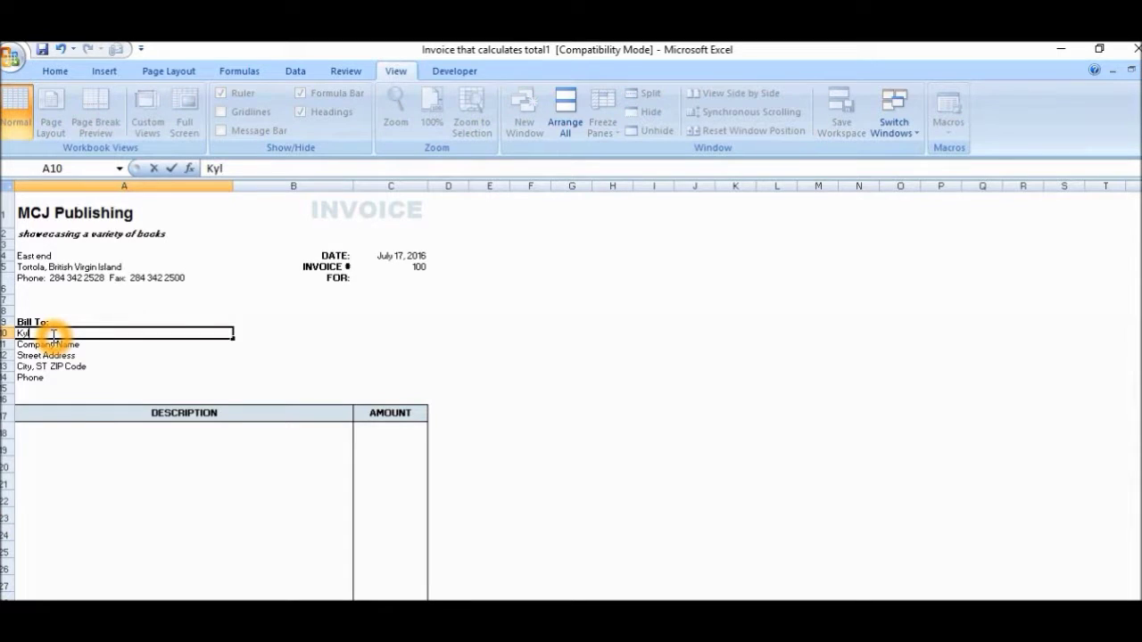
pyautogui.press('Return')
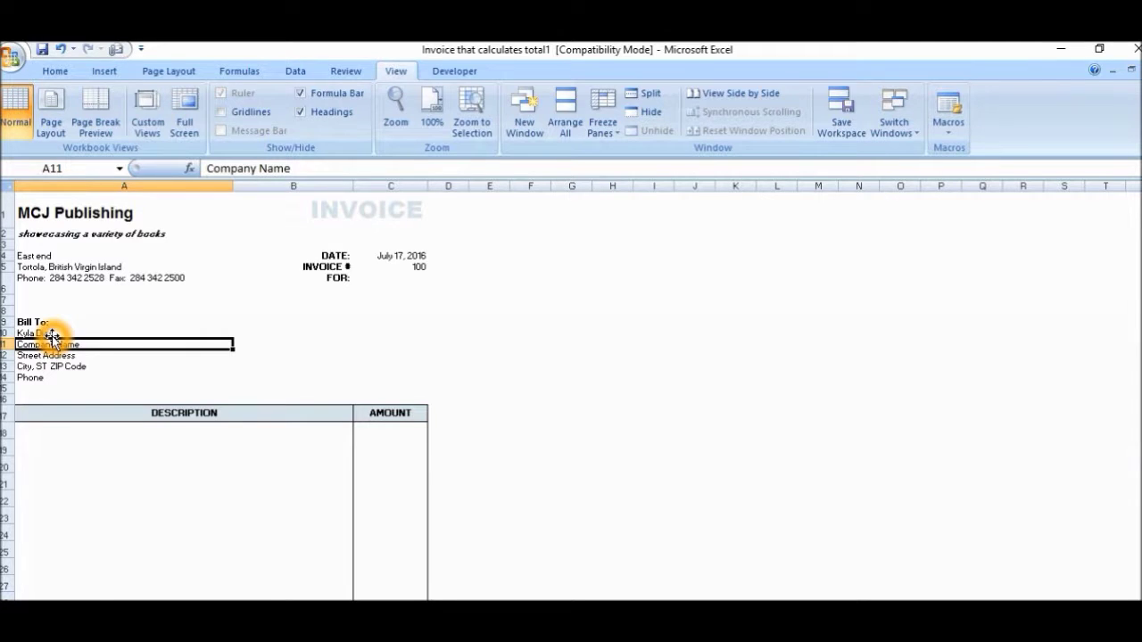
pyautogui.write('Glass')
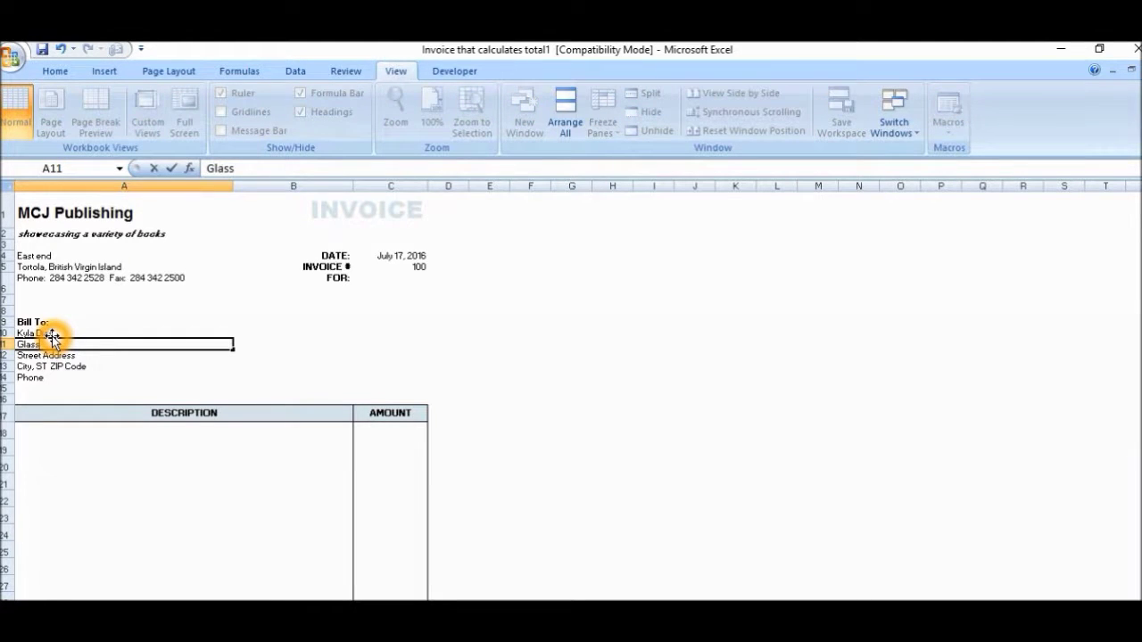
pyautogui.write(' wedding de')
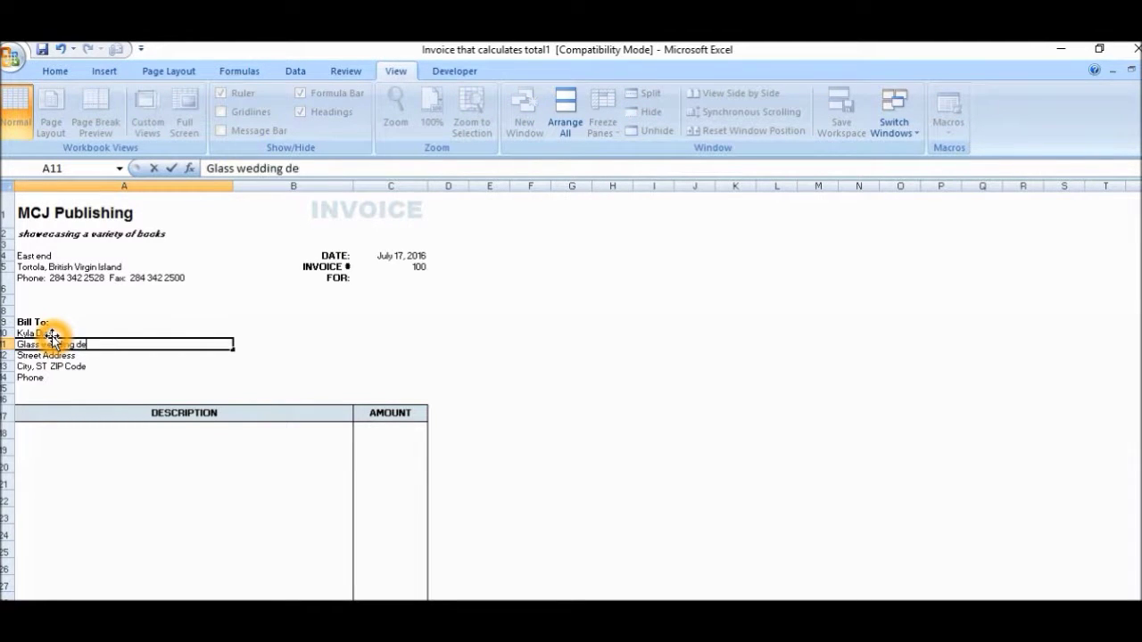
pyautogui.write('s')
pyautogui.press('BackSpace')
pyautogui.press('BackSpace')
pyautogui.press('BackSpace')
pyautogui.write('Designs')
pyautogui.press('Return')
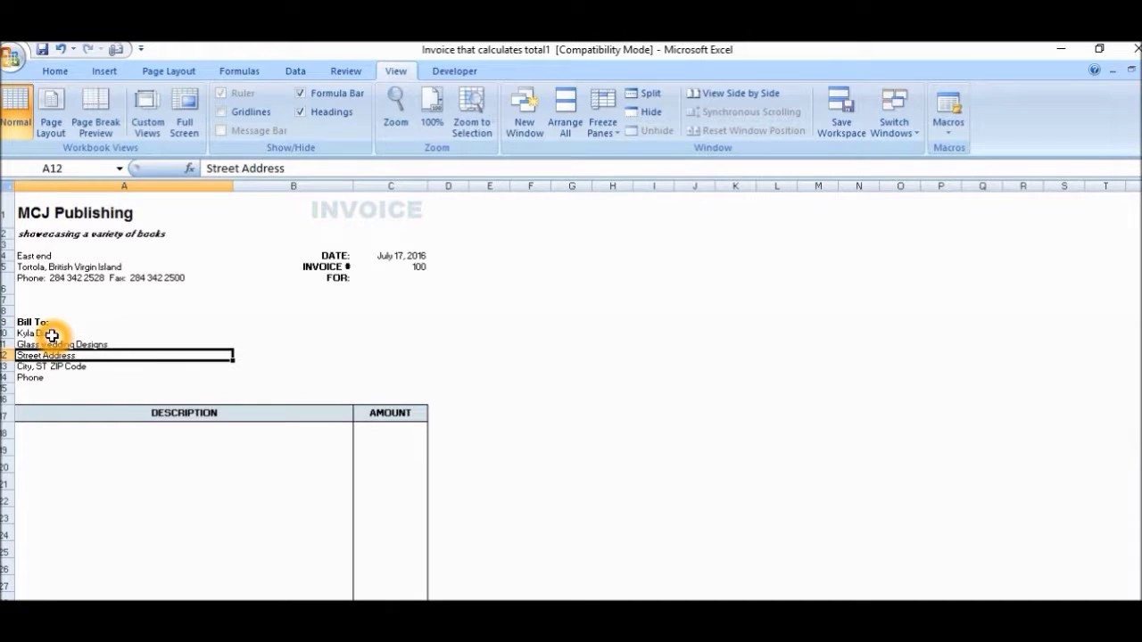
# Step: Add the customer's street, town and phone number to the remaining Bill To lines
pyautogui.write('National Av')
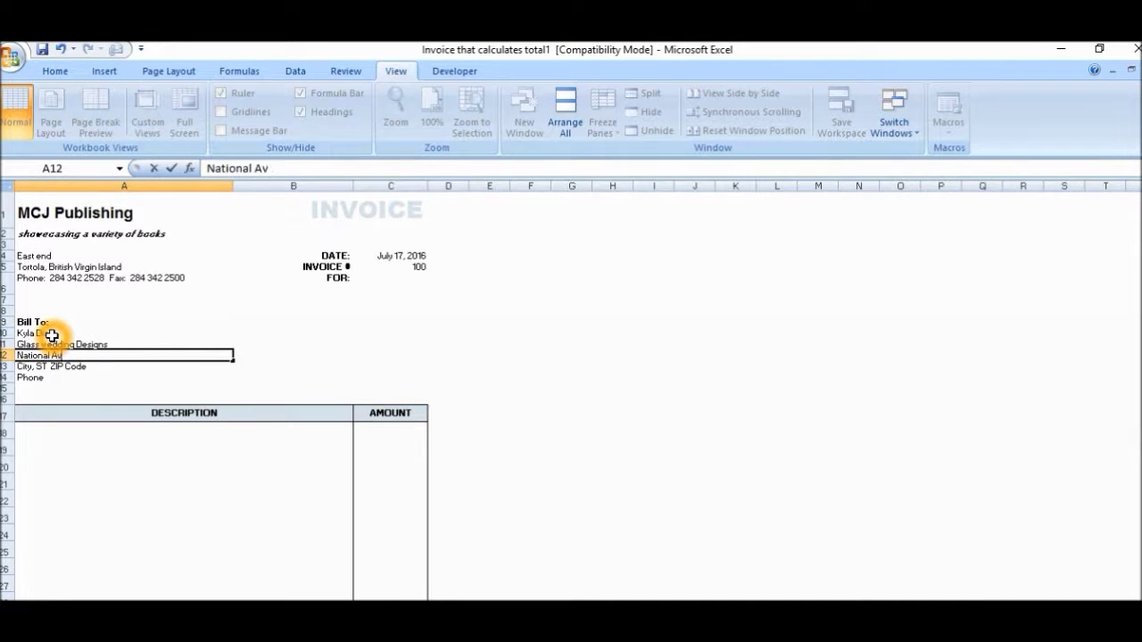
pyautogui.write('enue')
pyautogui.press('Return')
pyautogui.write('Mt')
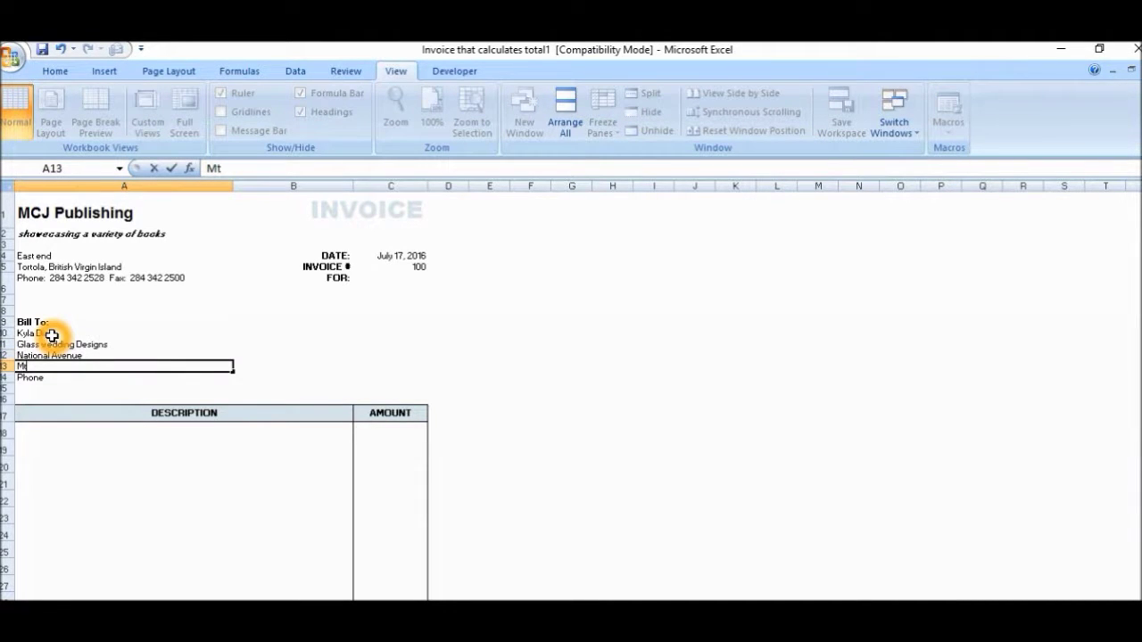
pyautogui.write('. Hope, Trinidad')
pyautogui.press('Return')
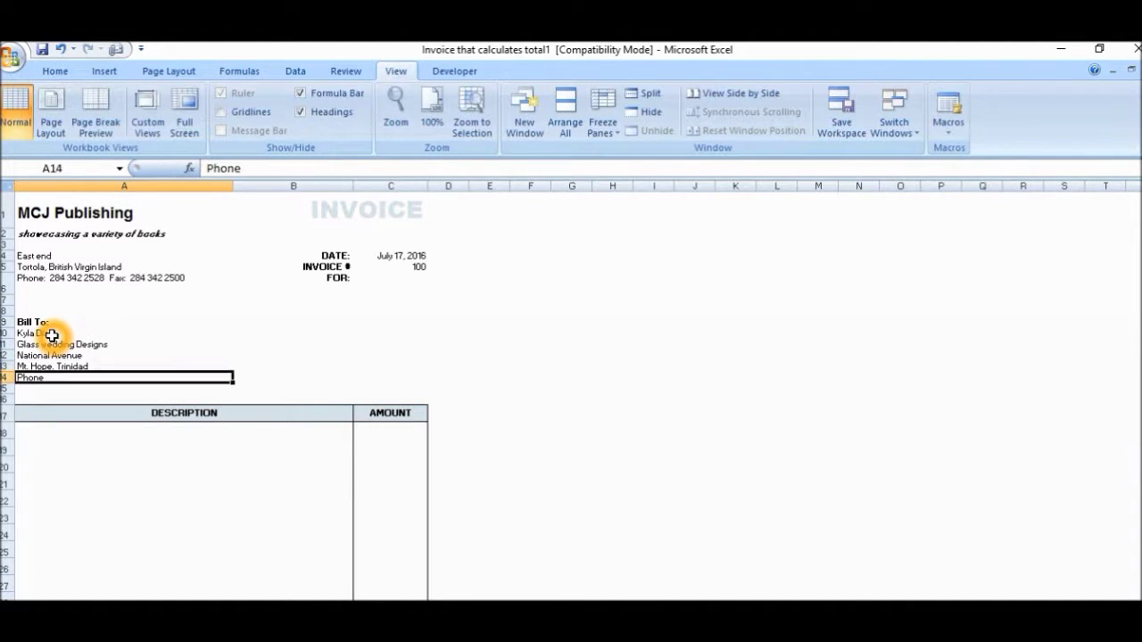
pyautogui.write('Phone')
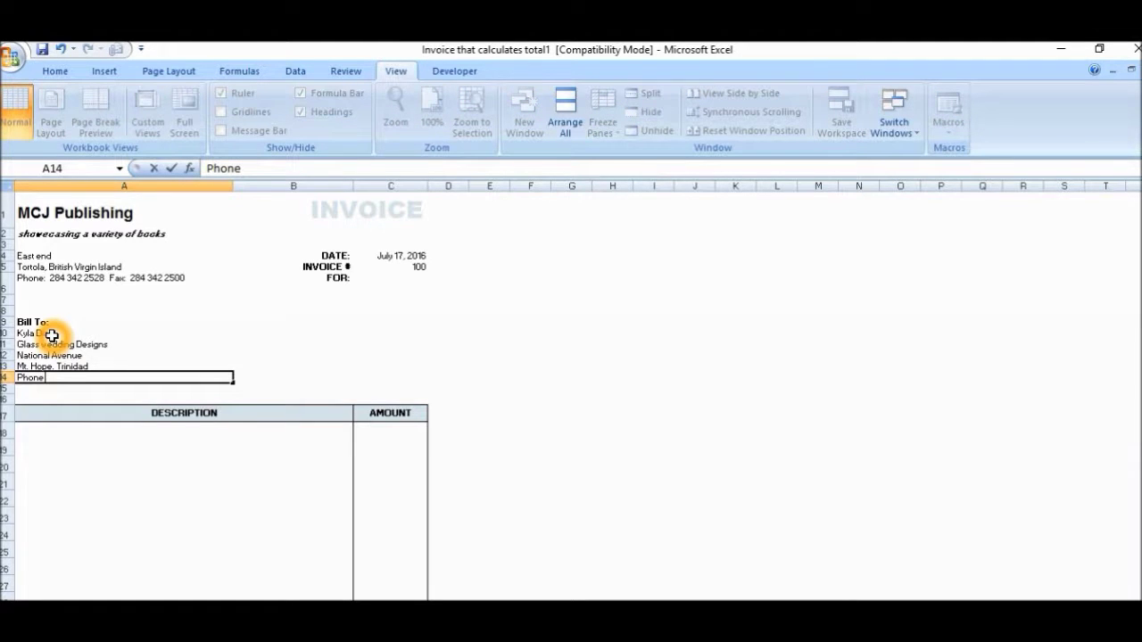
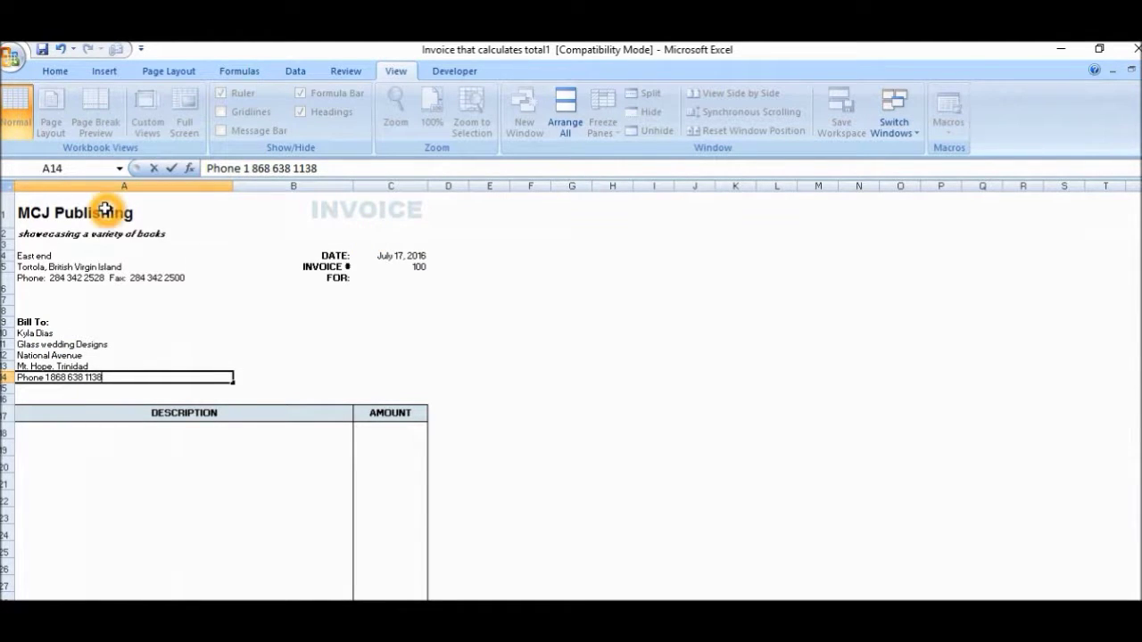
pyautogui.click(103, 235)
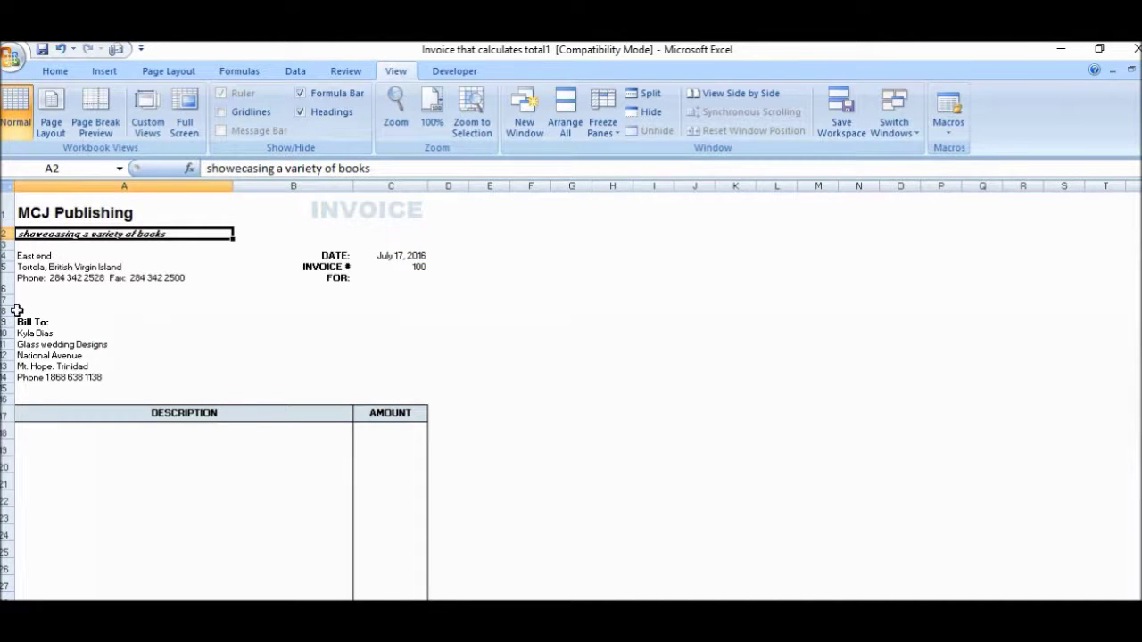
pyautogui.click(42, 373)
pyautogui.click(45, 452)
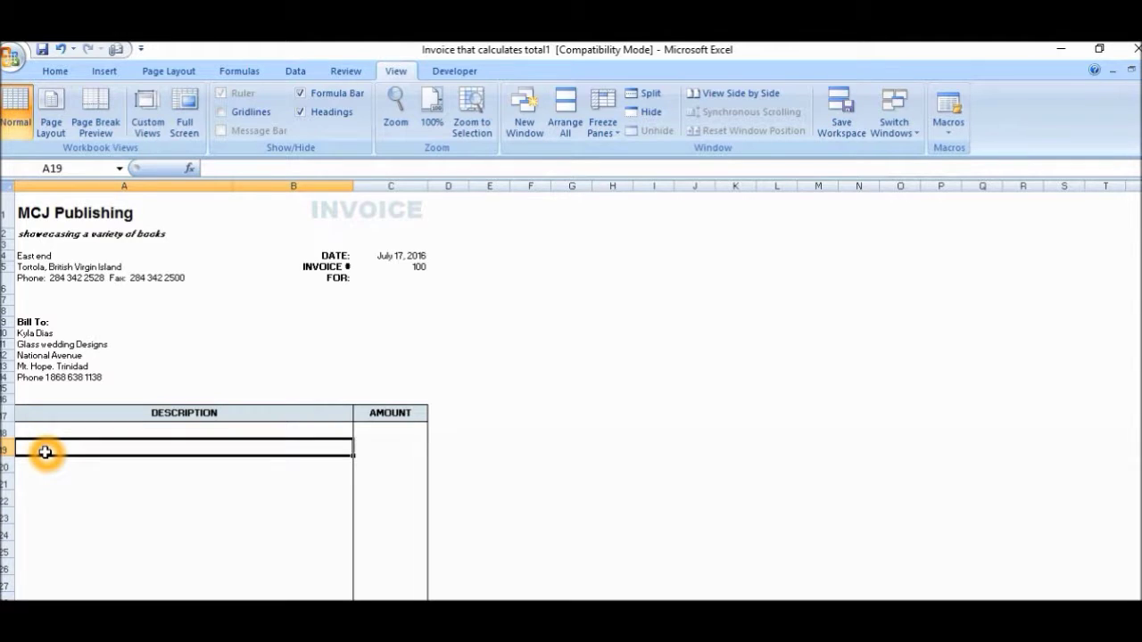
pyautogui.click(383, 452)
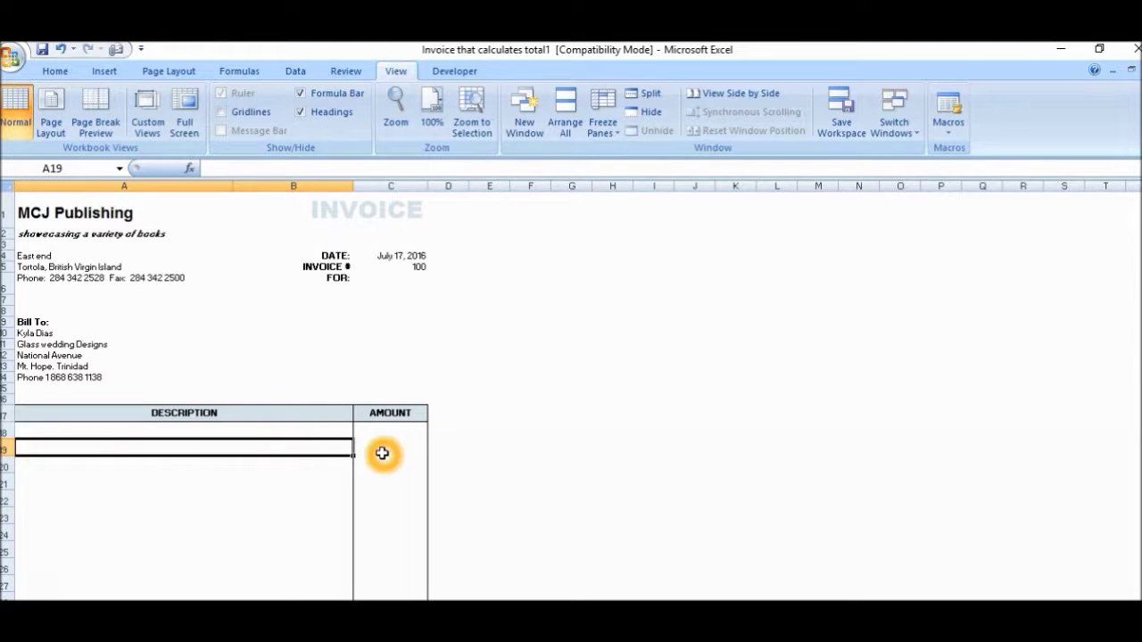
pyautogui.click(278, 450)
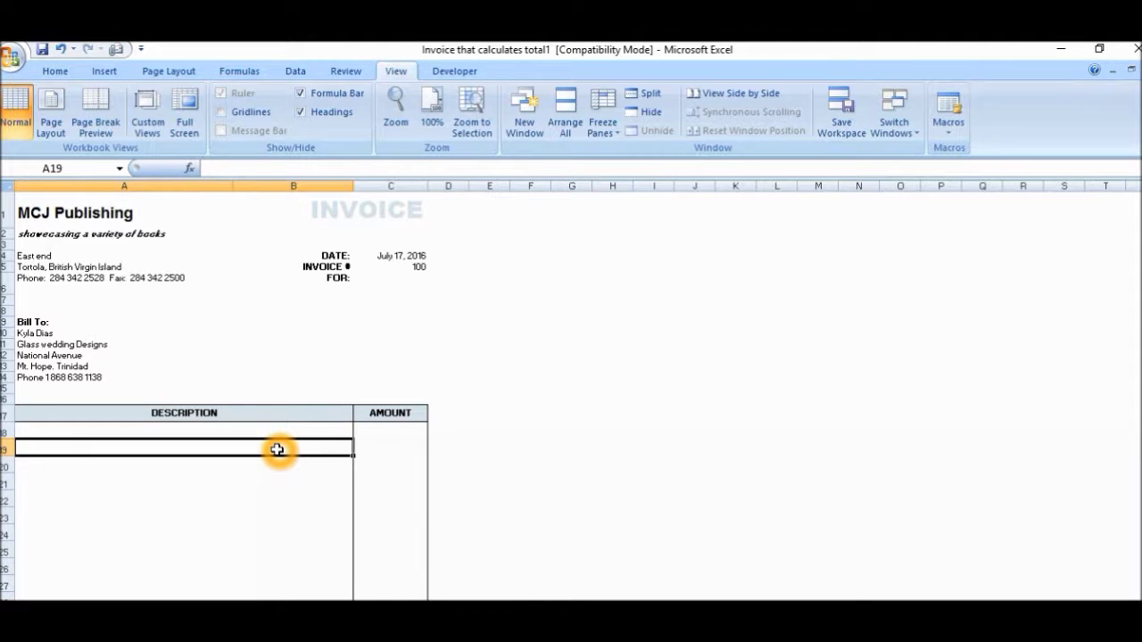
pyautogui.click(372, 424)
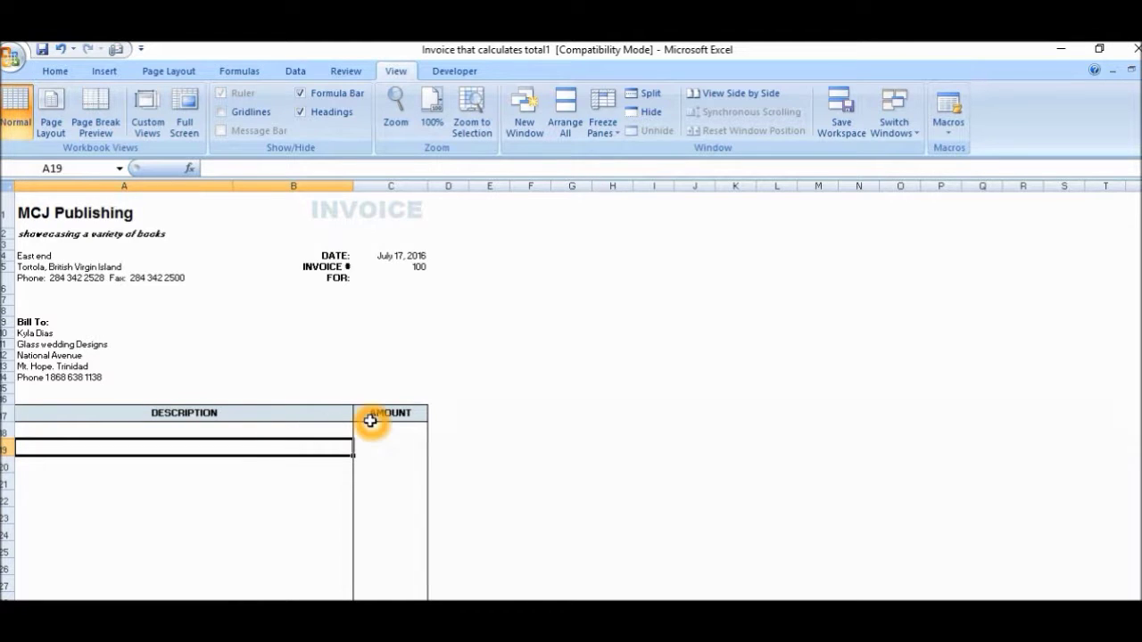
# Step: Insert one new sheet column before DESCRIPTION and another before AMOUNT
pyautogui.click(57, 73)
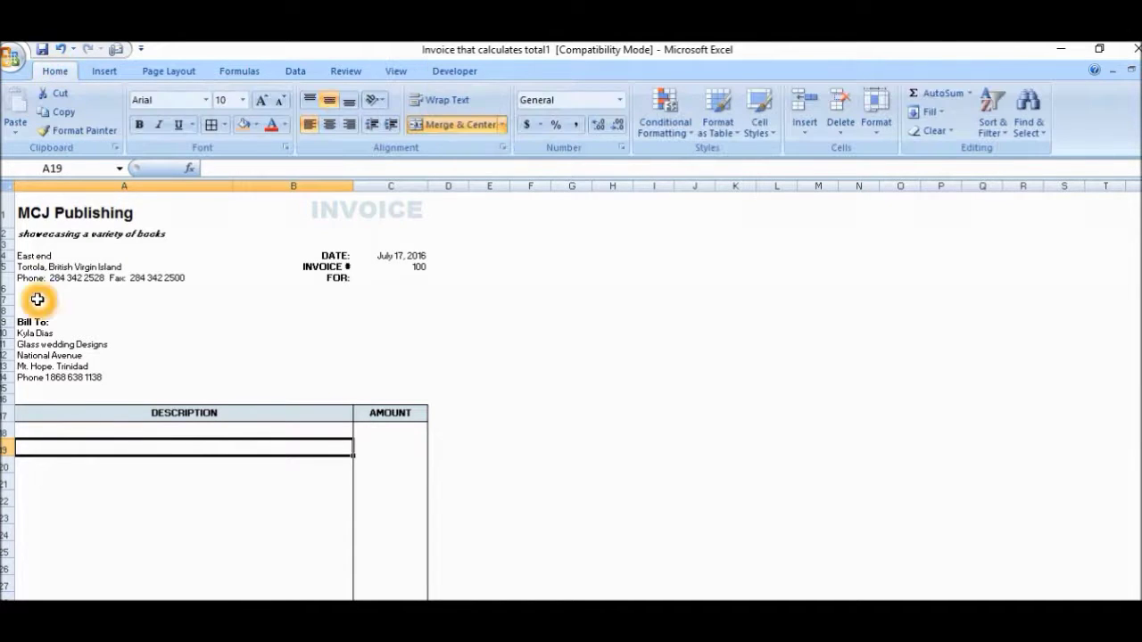
pyautogui.click(807, 132)
pyautogui.click(818, 194)
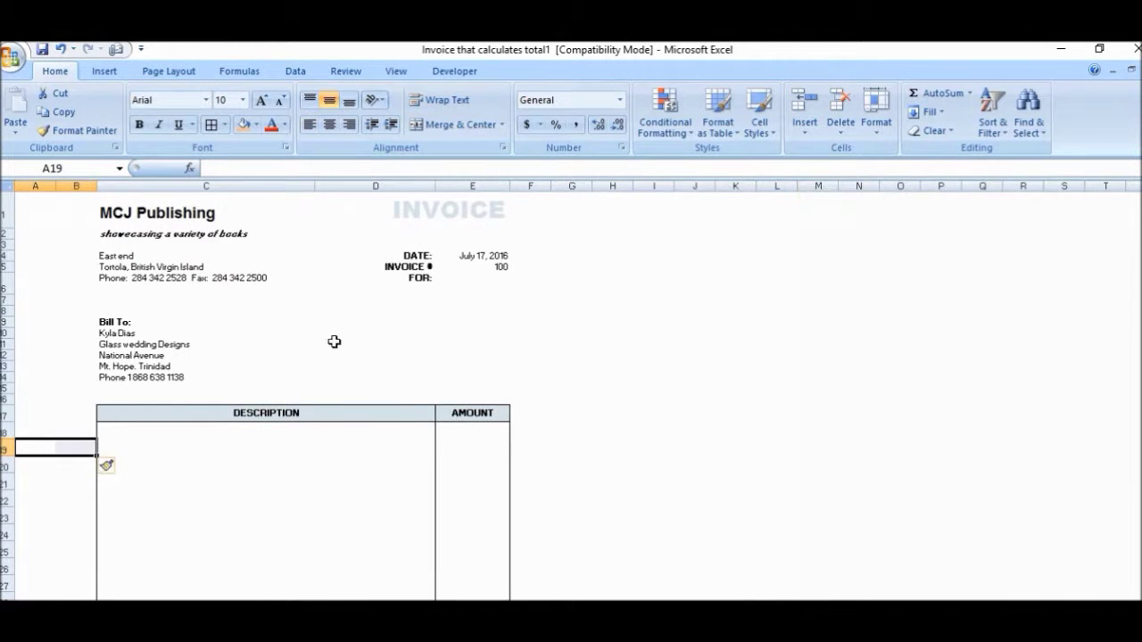
pyautogui.click(131, 437)
pyautogui.click(424, 443)
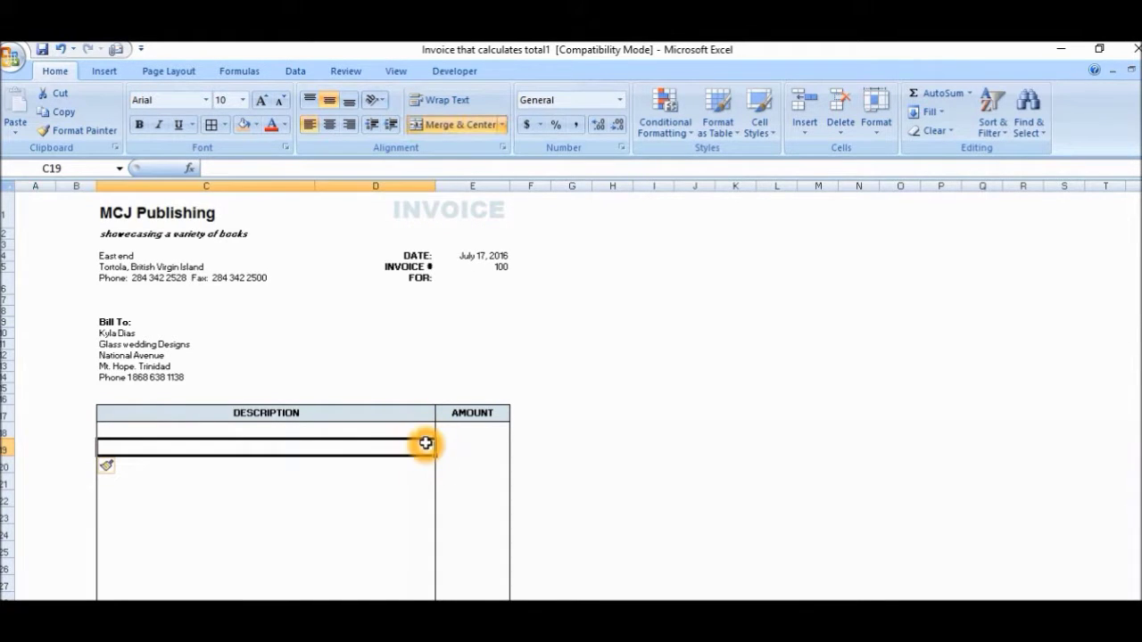
pyautogui.click(451, 445)
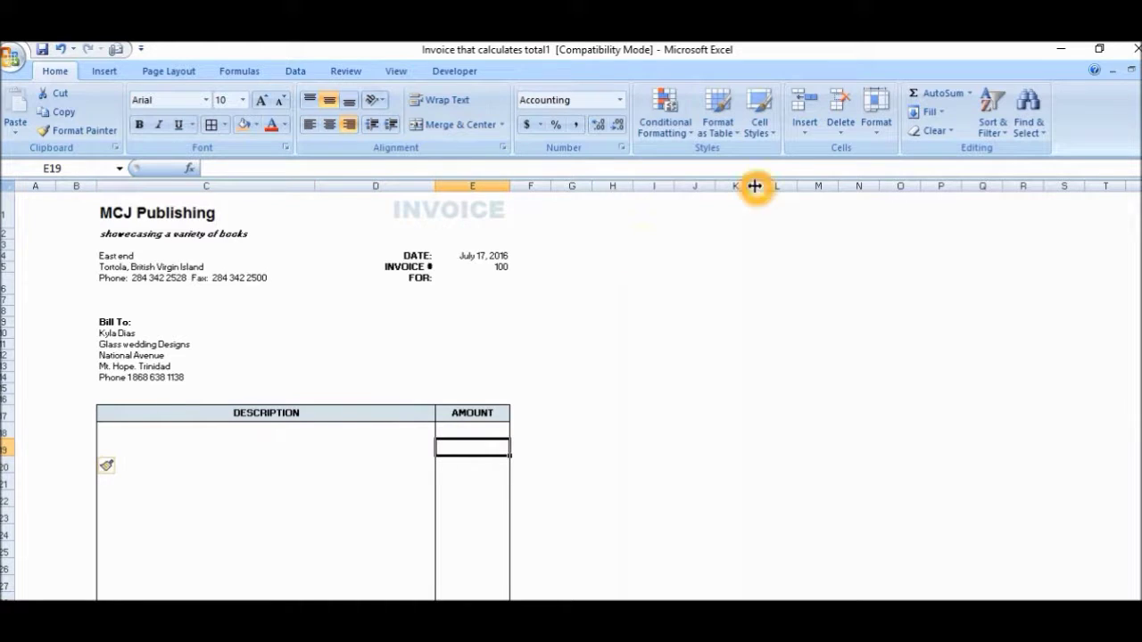
pyautogui.click(804, 138)
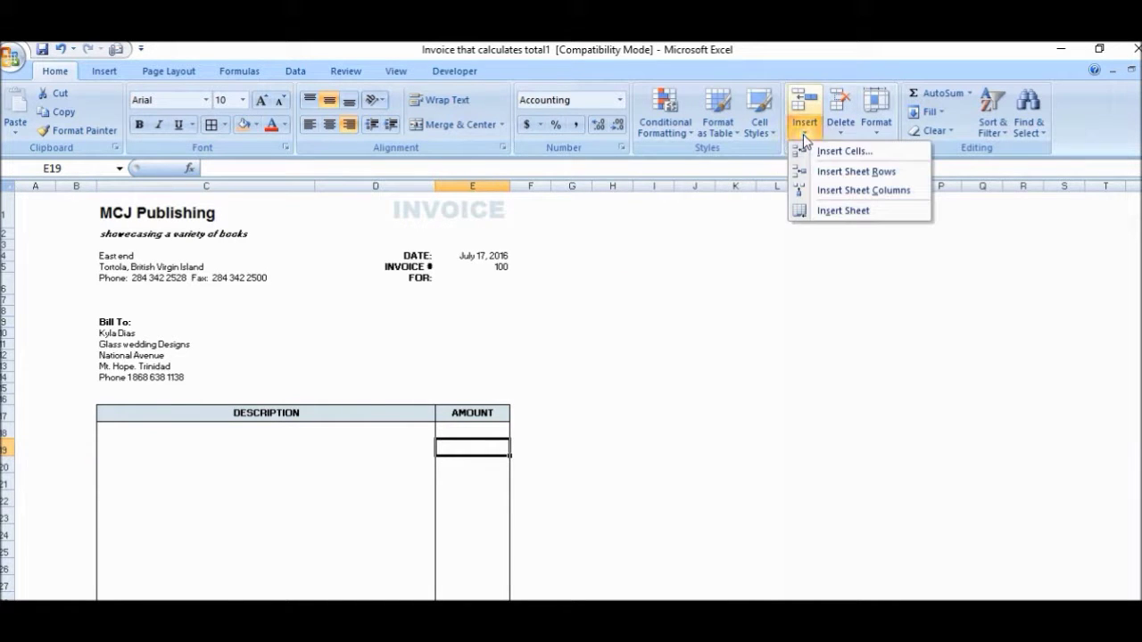
pyautogui.click(807, 186)
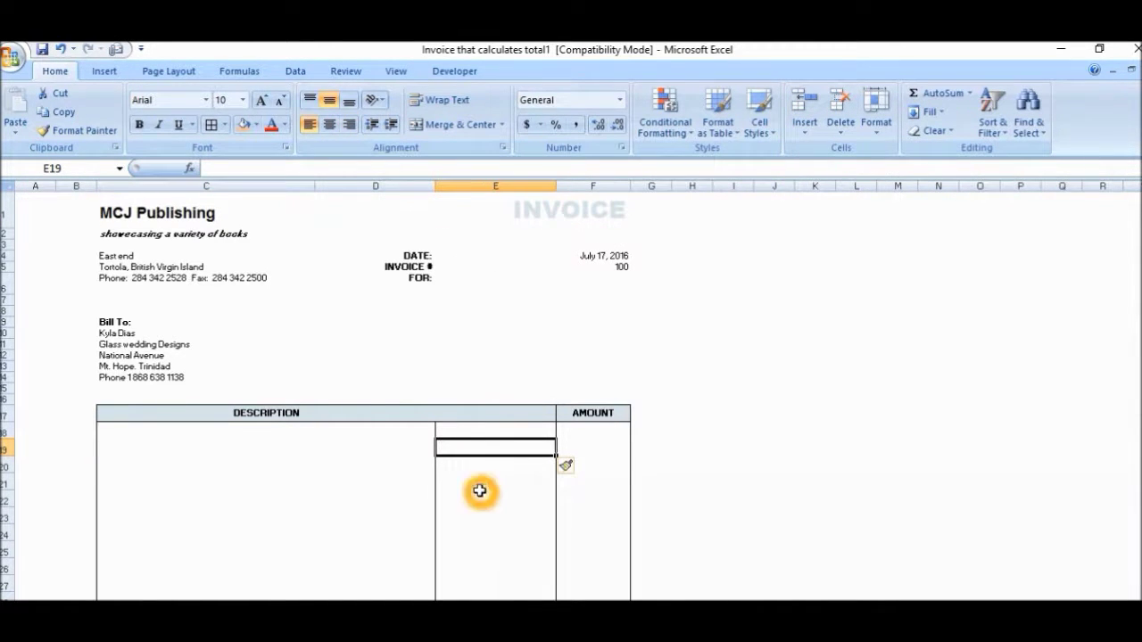
# Step: Type the headings 'Qty' in B17 and 'Unit' in E17
pyautogui.click(80, 415)
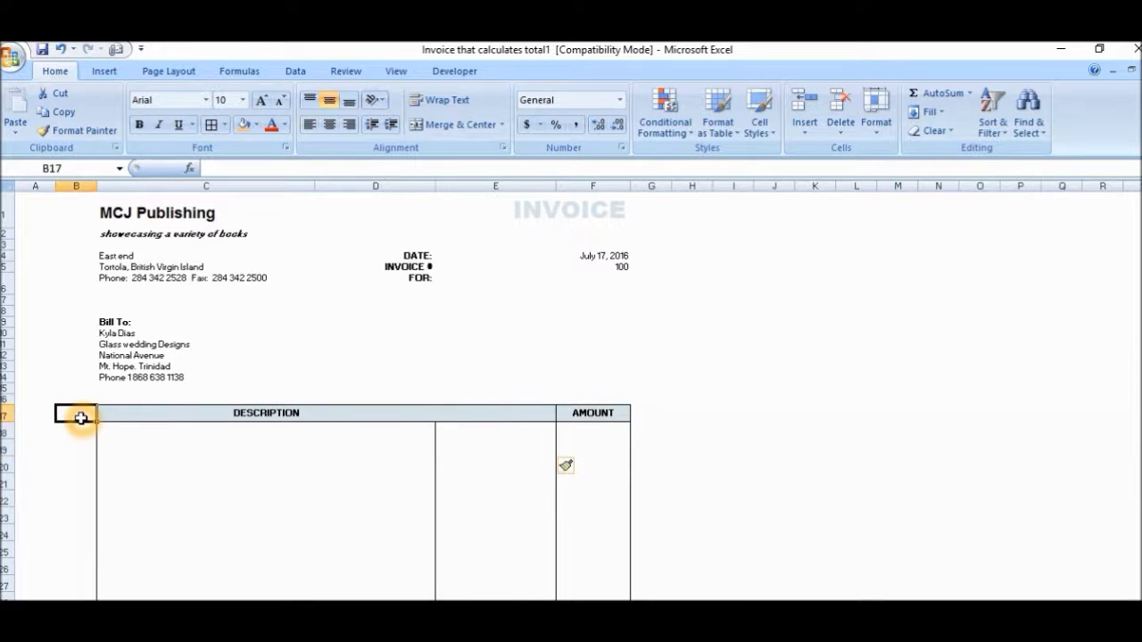
pyautogui.write('Q')
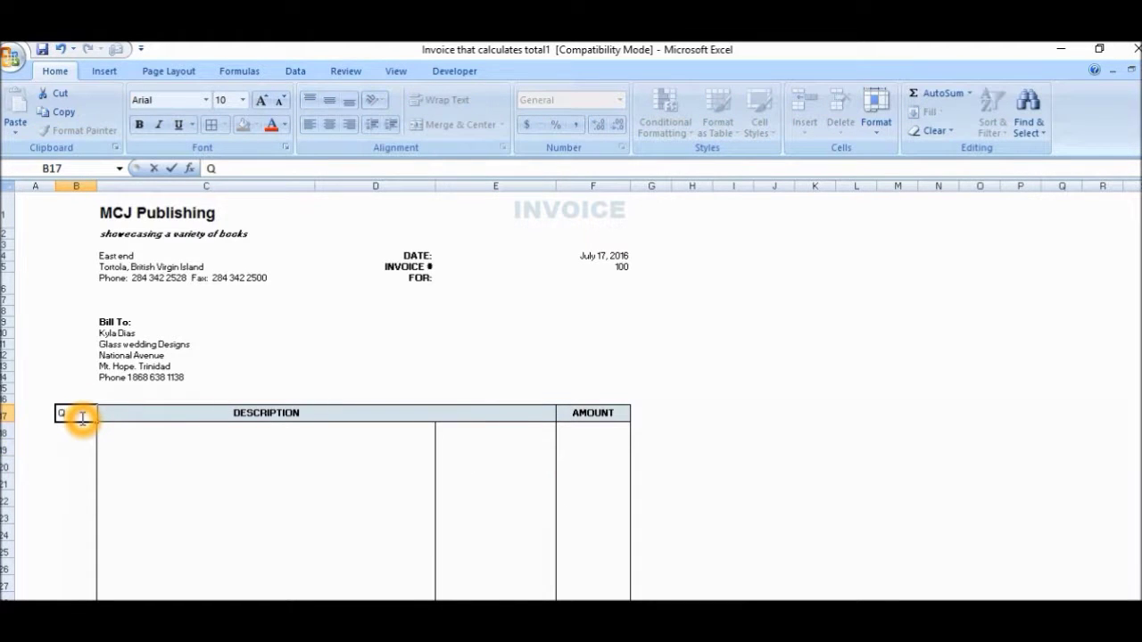
pyautogui.write('ty')
pyautogui.press('Return')
pyautogui.press('Up')
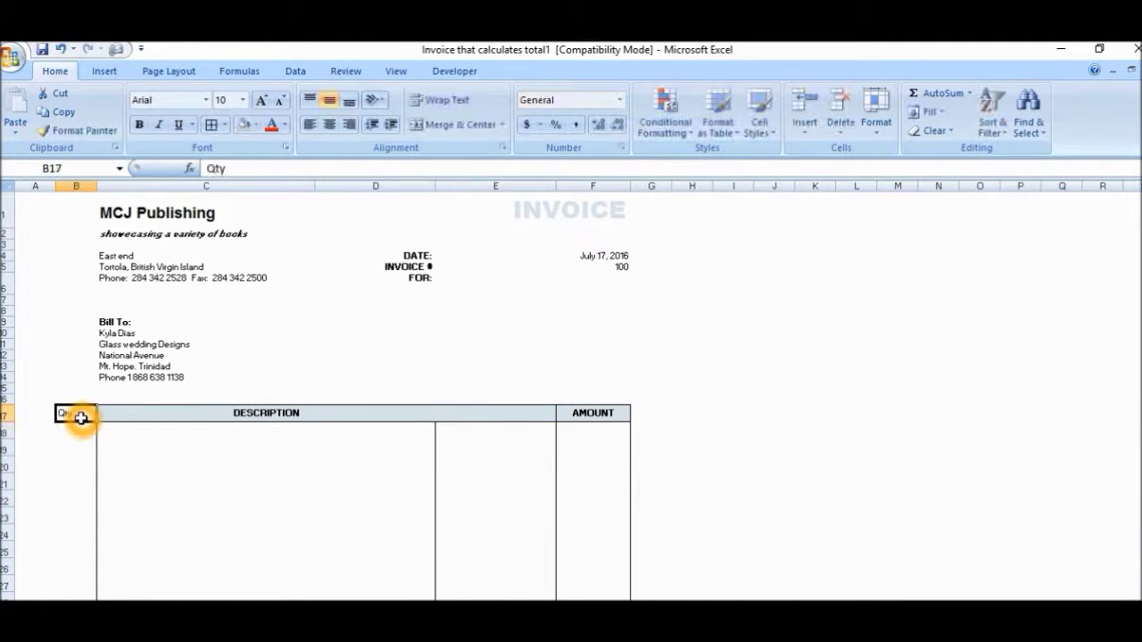
pyautogui.press('Right')
pyautogui.press('Right')
pyautogui.press('Left')
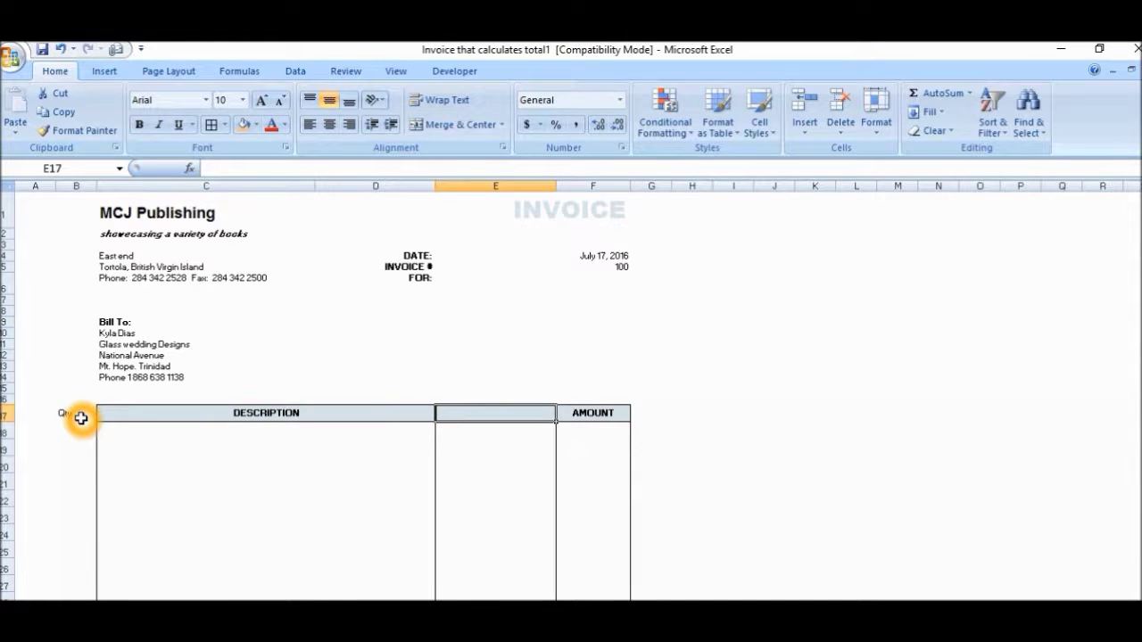
pyautogui.write('Unit')
pyautogui.press('Return')
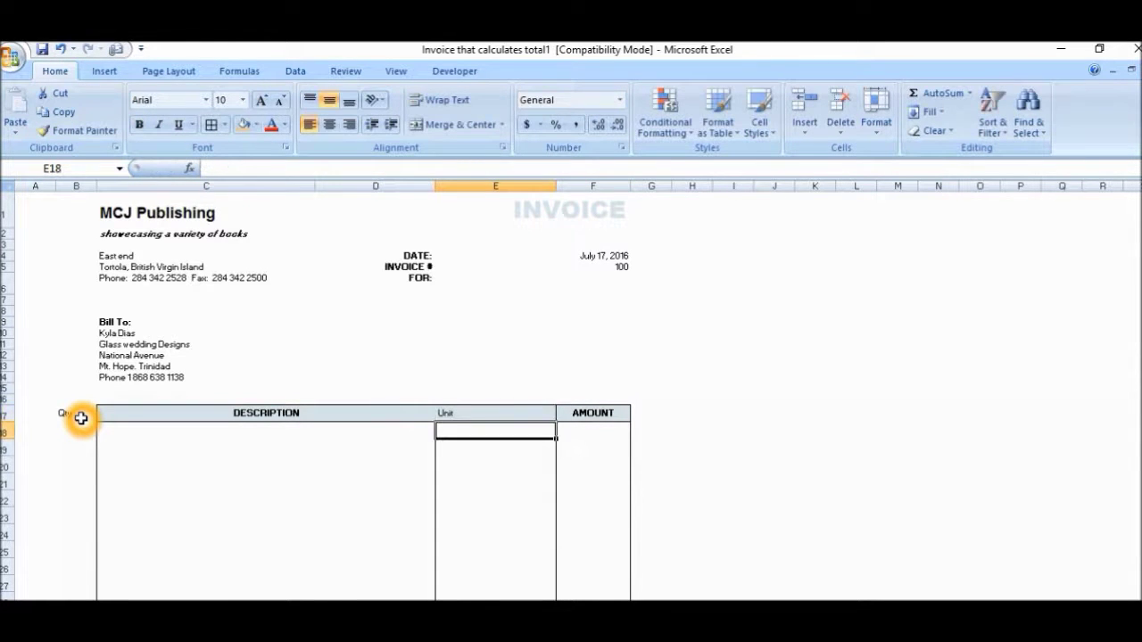
pyautogui.click(81, 418)
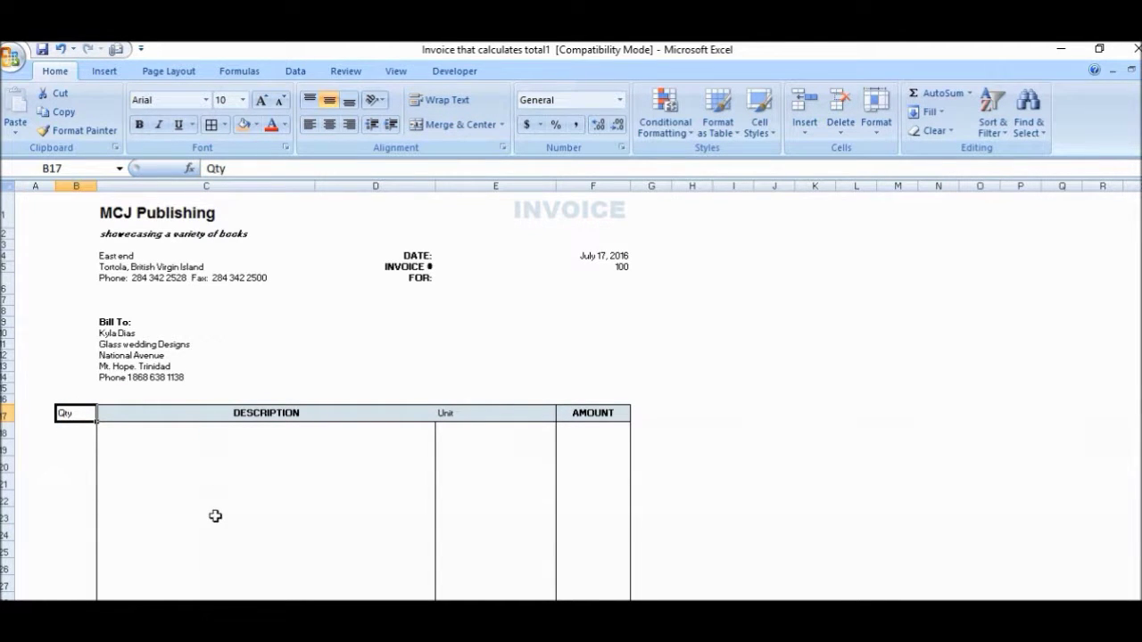
# Step: Format-paint the AMOUNT heading's style onto the Qty heading, dismissing a merged-cell warning
pyautogui.click(193, 415)
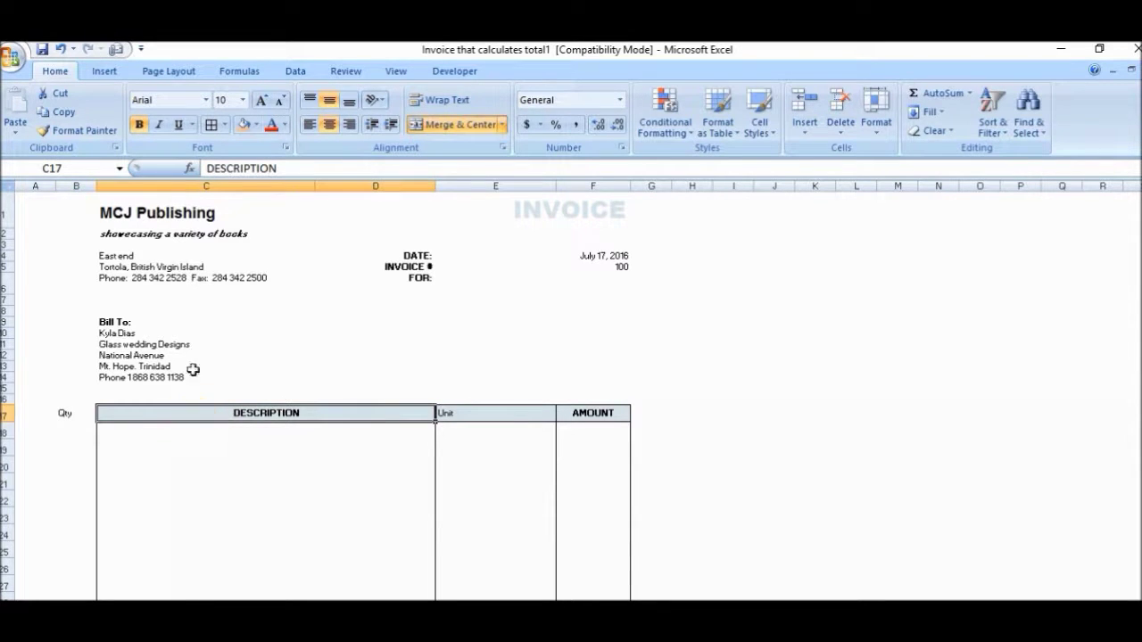
pyautogui.click(82, 134)
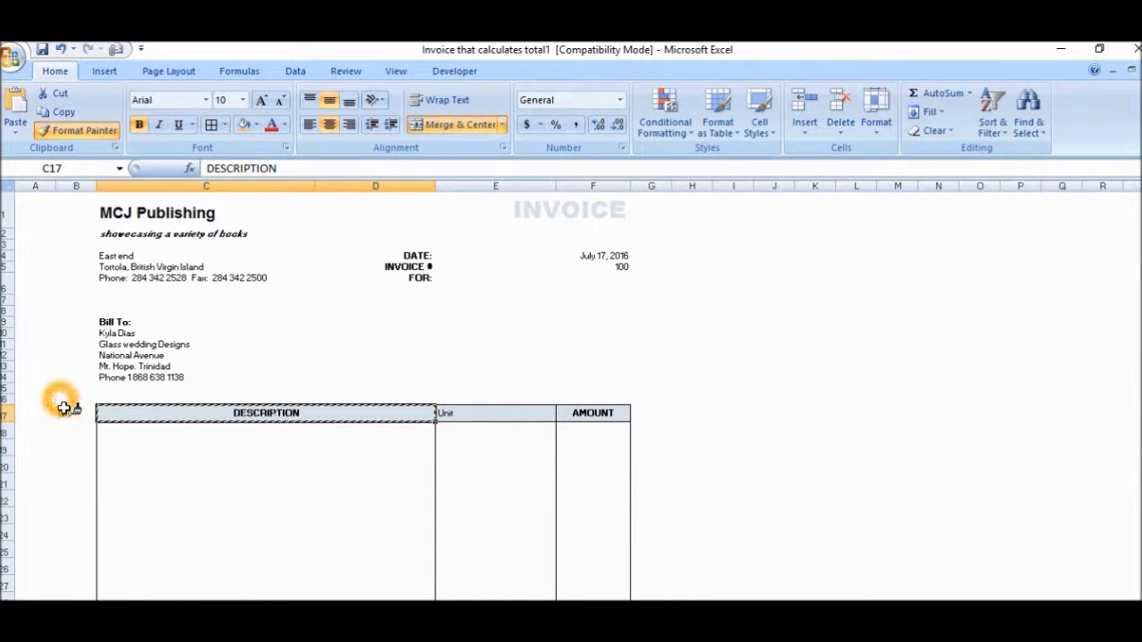
pyautogui.click(64, 413)
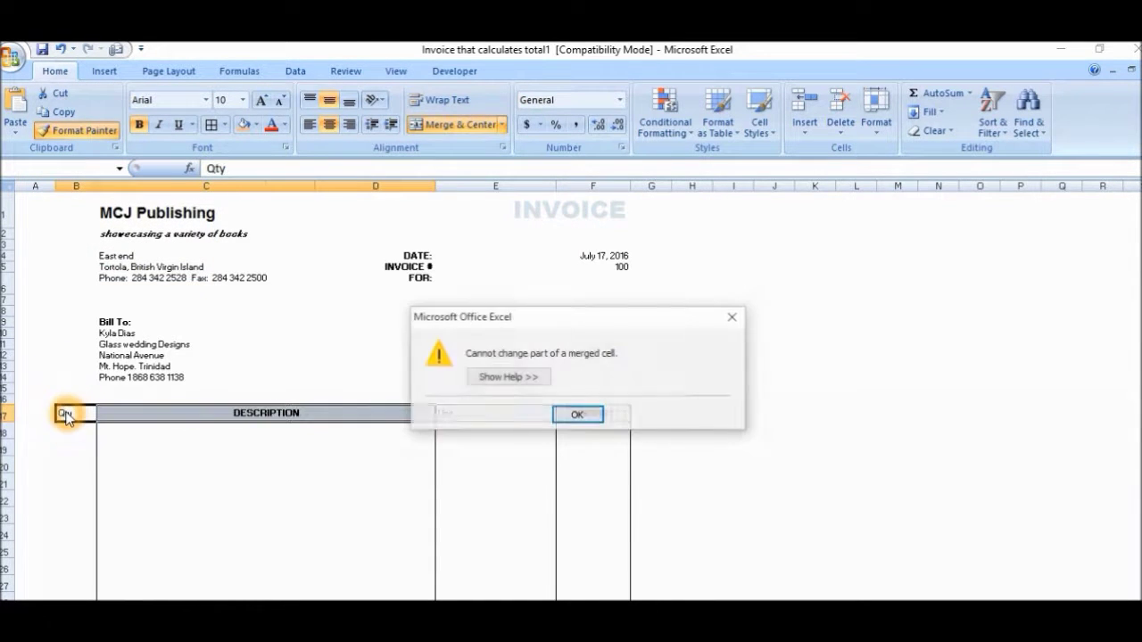
pyautogui.click(578, 416)
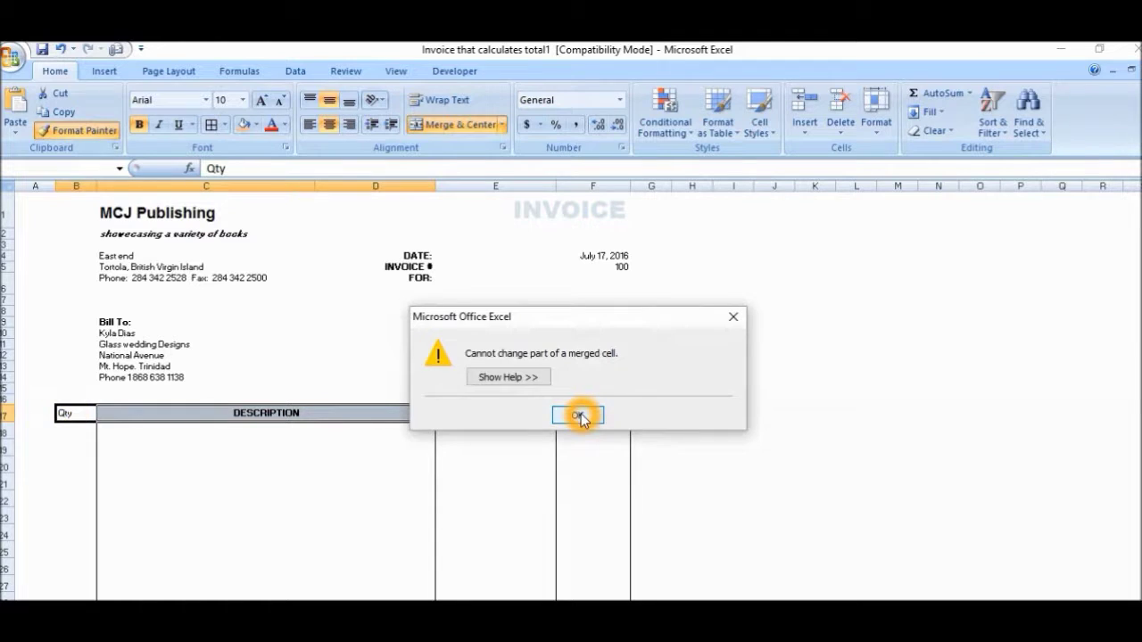
pyautogui.click(490, 465)
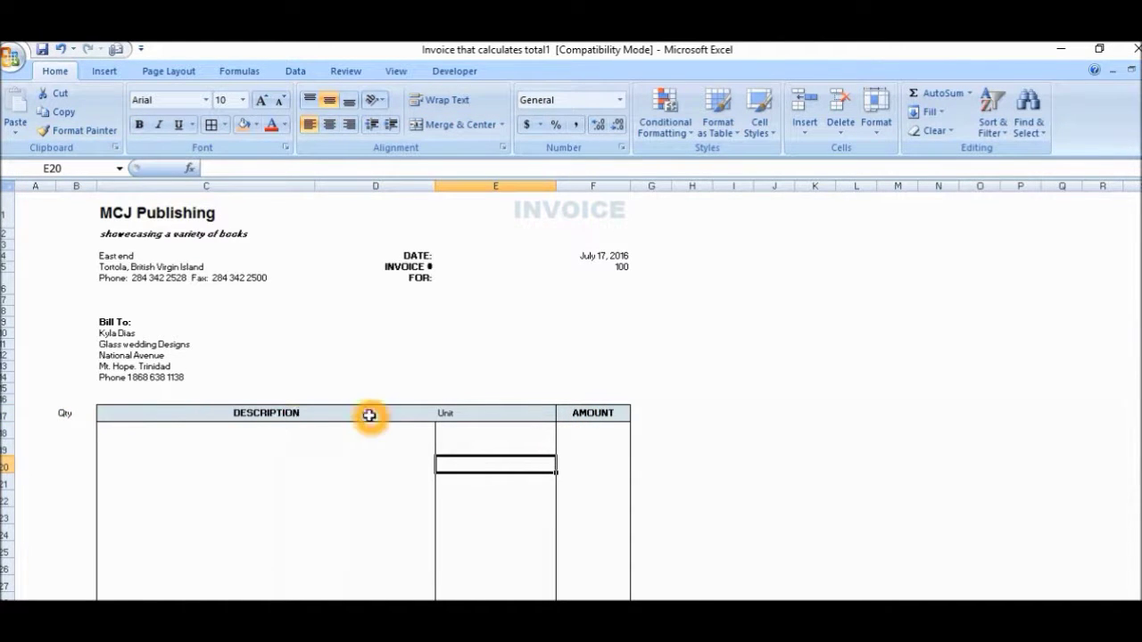
pyautogui.click(459, 413)
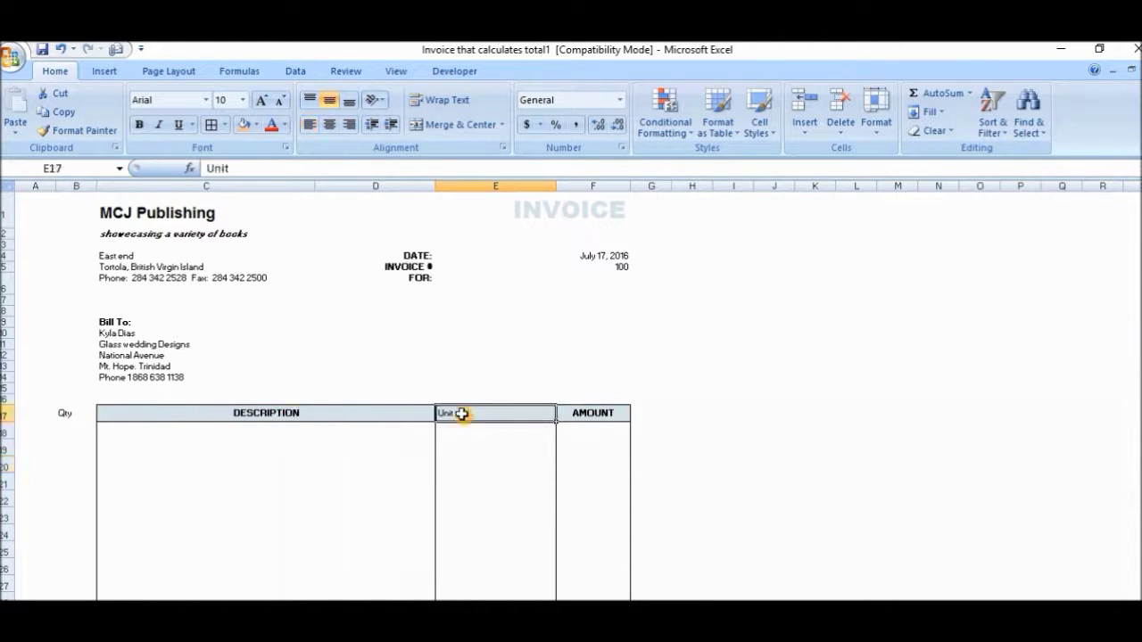
pyautogui.click(578, 413)
pyautogui.click(85, 130)
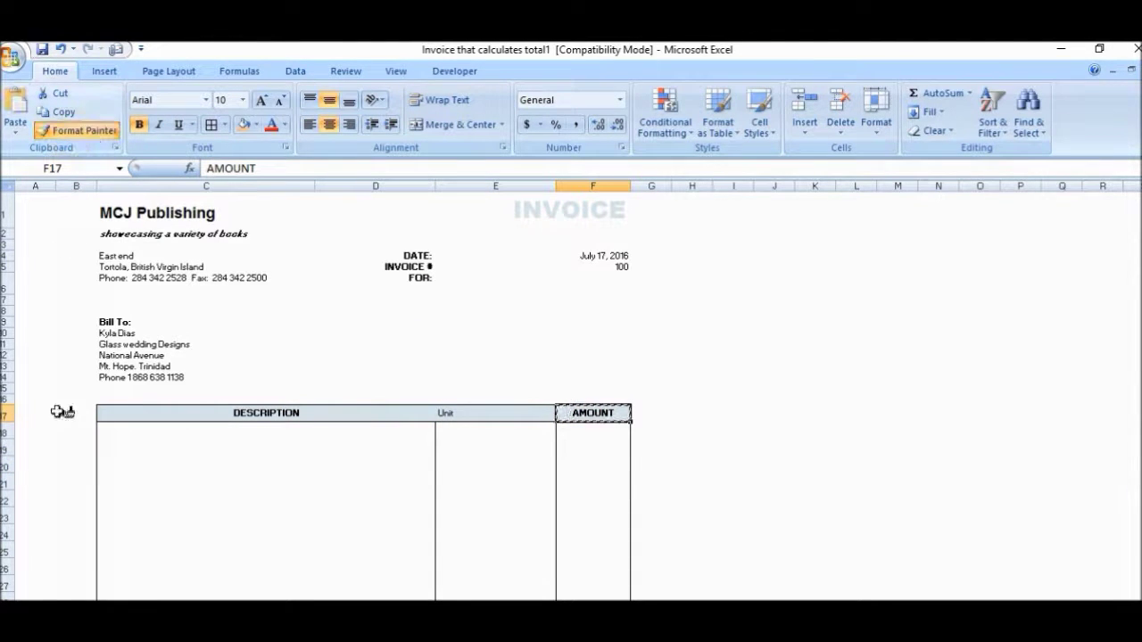
pyautogui.click(61, 412)
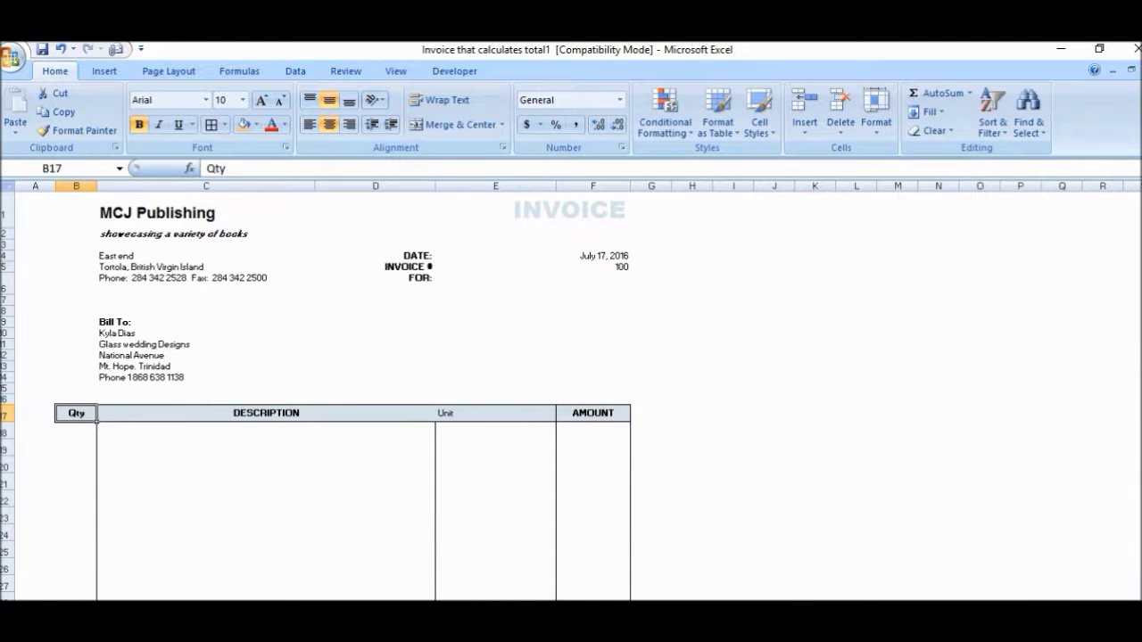
# Step: Copy the AMOUNT column's item-cell formatting onto the Qty column with Format Painter
pyautogui.scroll(-3, 316, 392)
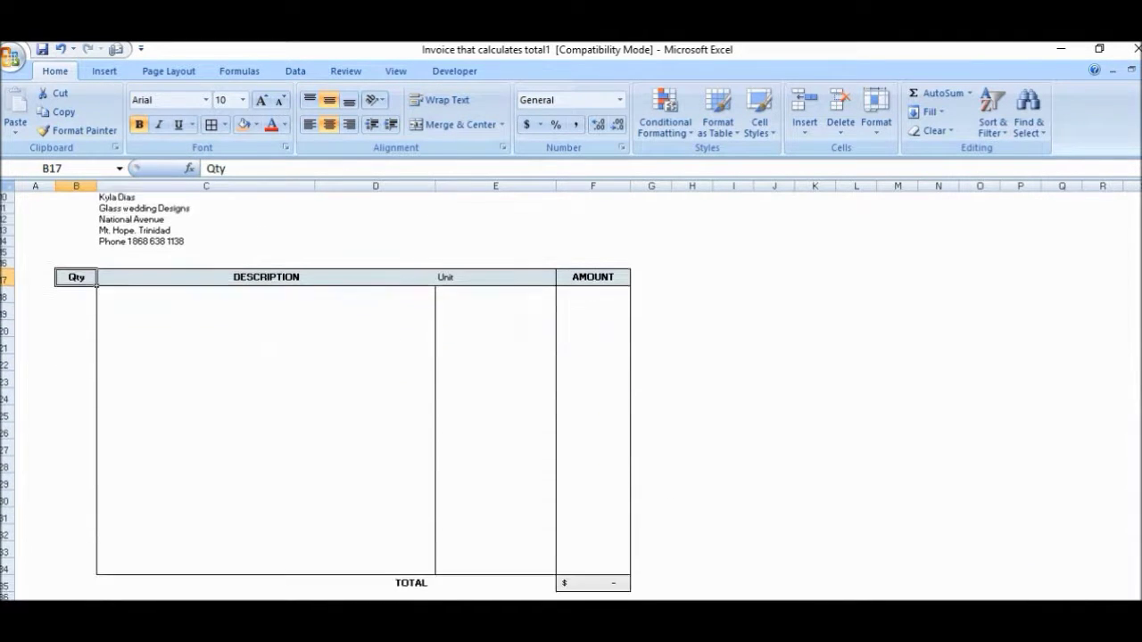
pyautogui.scroll(-1, 737, 550)
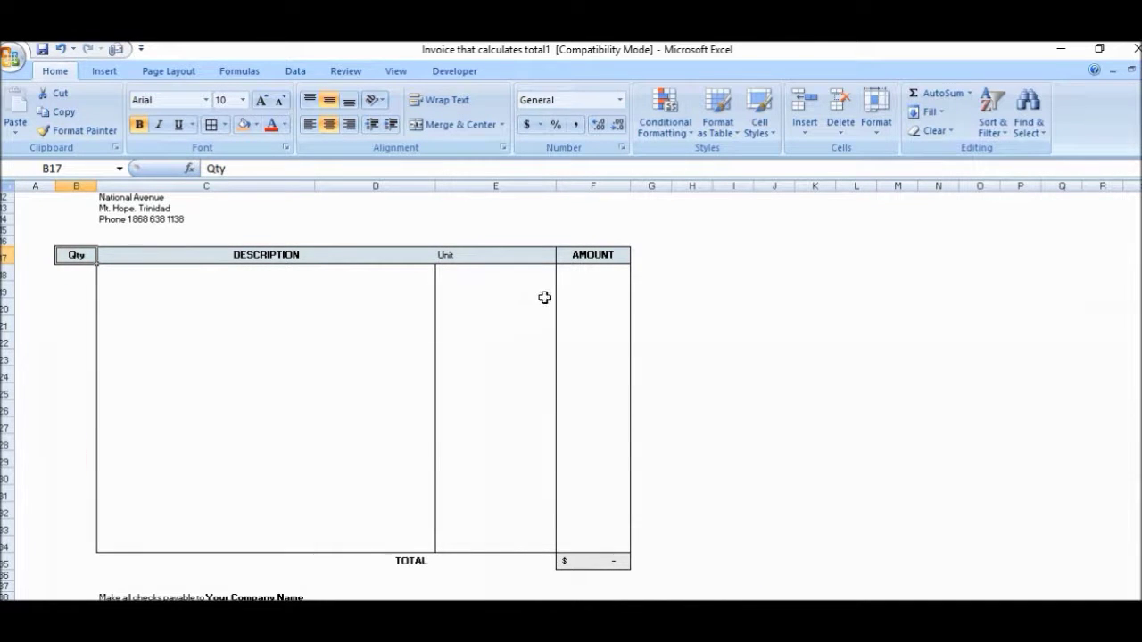
pyautogui.moveTo(576, 271); pyautogui.dragTo(572, 537)
pyautogui.click(85, 132)
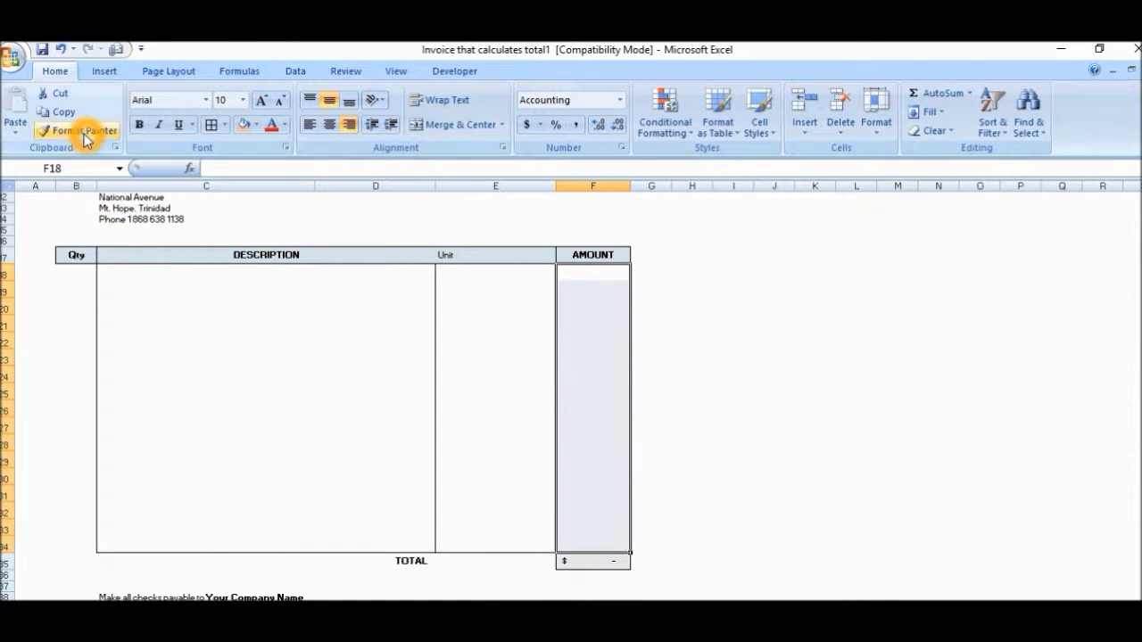
pyautogui.click(69, 269)
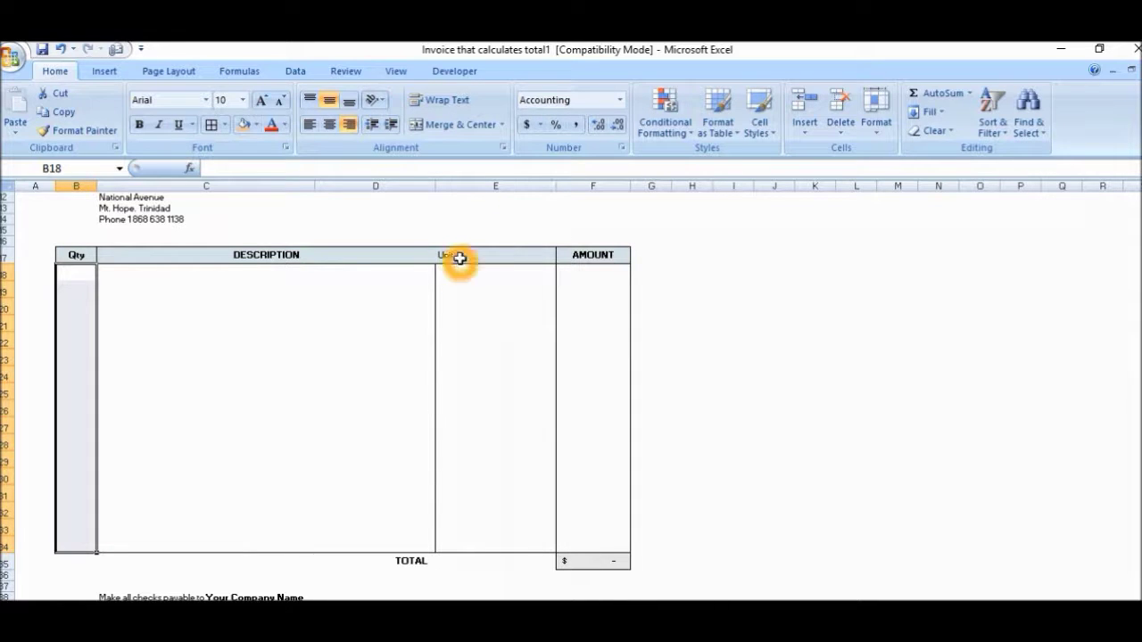
# Step: Apply the AMOUNT header's formatting to the Unit heading in E17
pyautogui.click(585, 255)
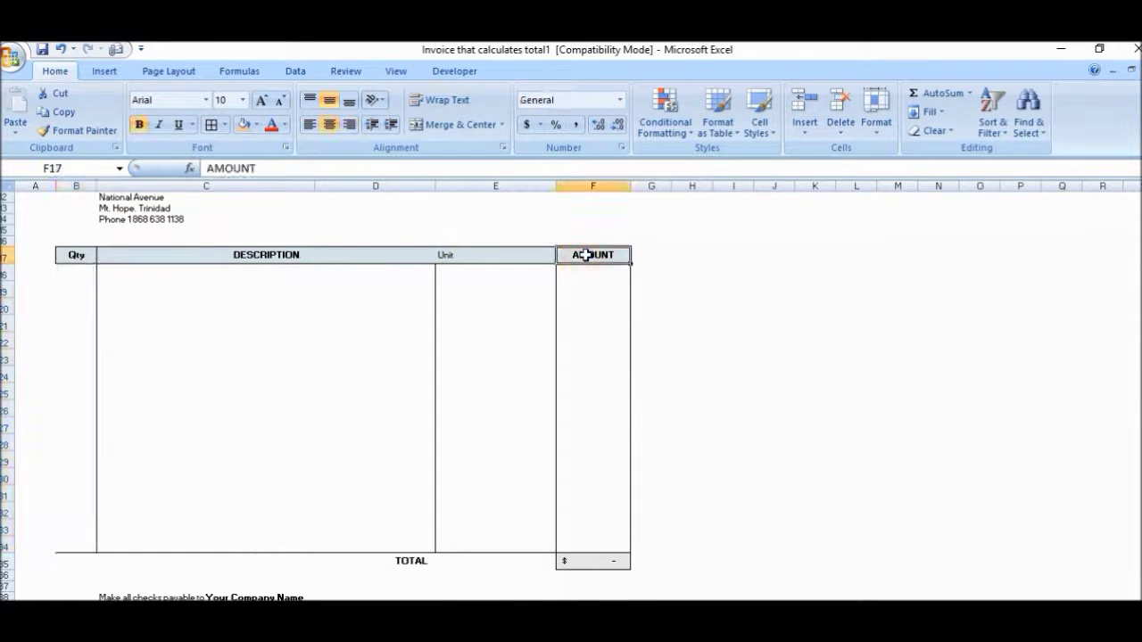
pyautogui.scroll(1, 584, 255)
pyautogui.click(79, 131)
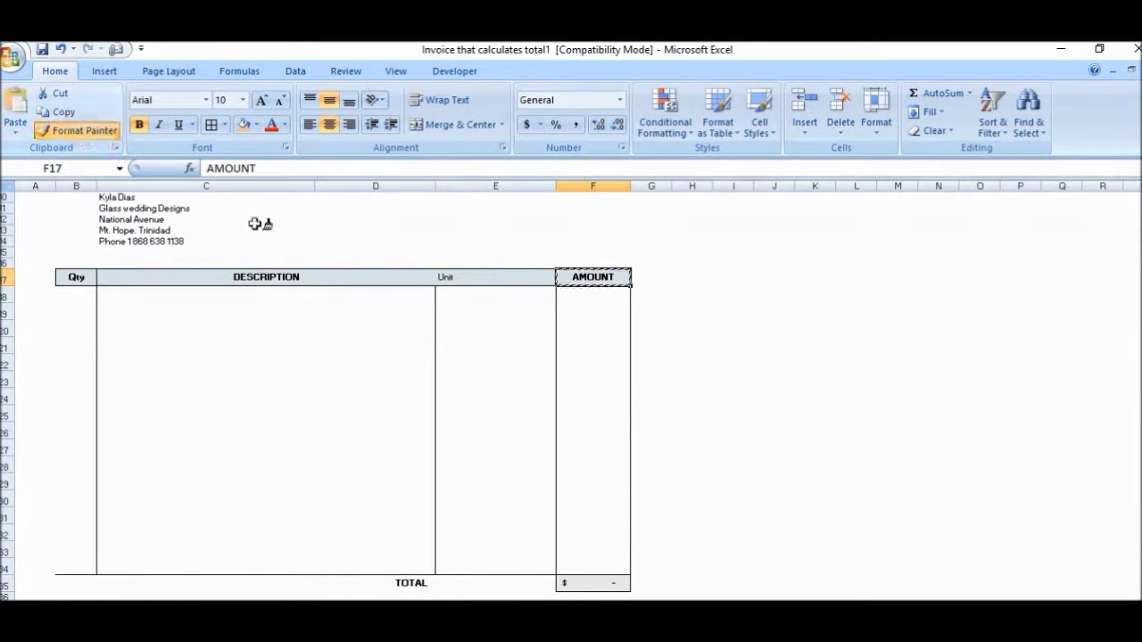
pyautogui.click(466, 278)
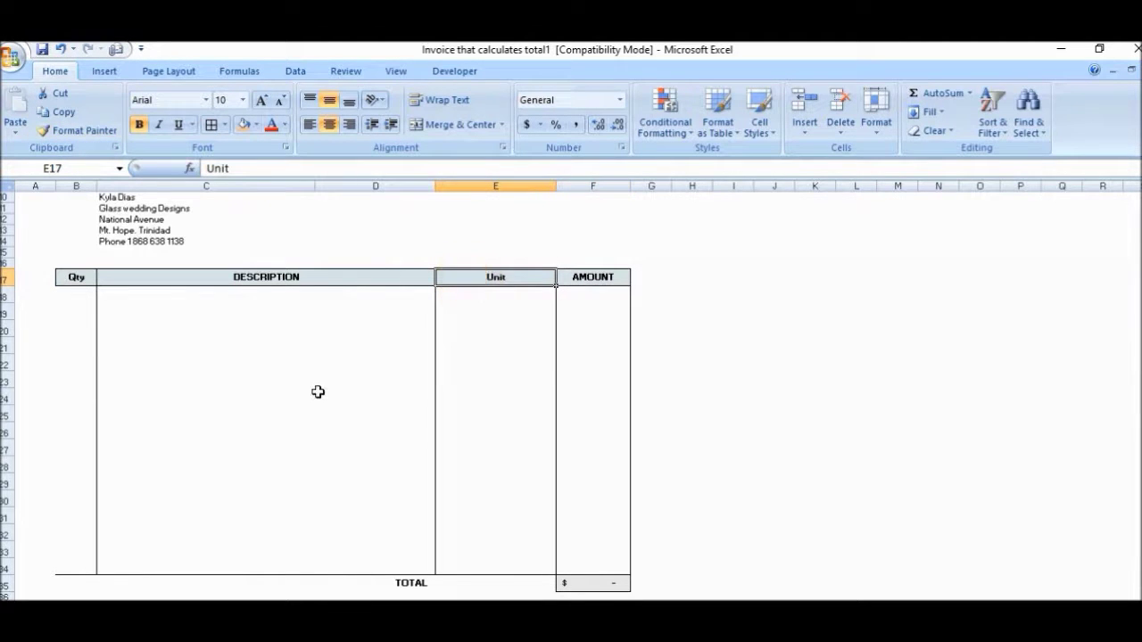
# Step: Put an Outside Border around the Qty item cells B18:B33
pyautogui.click(76, 349)
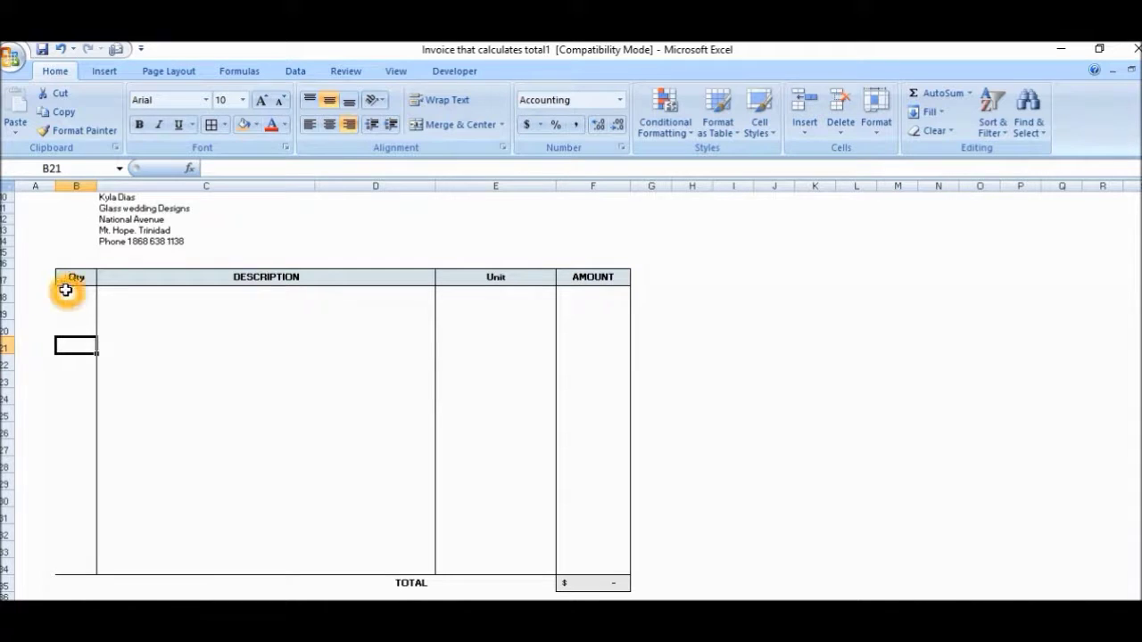
pyautogui.moveTo(66, 290); pyautogui.dragTo(61, 558)
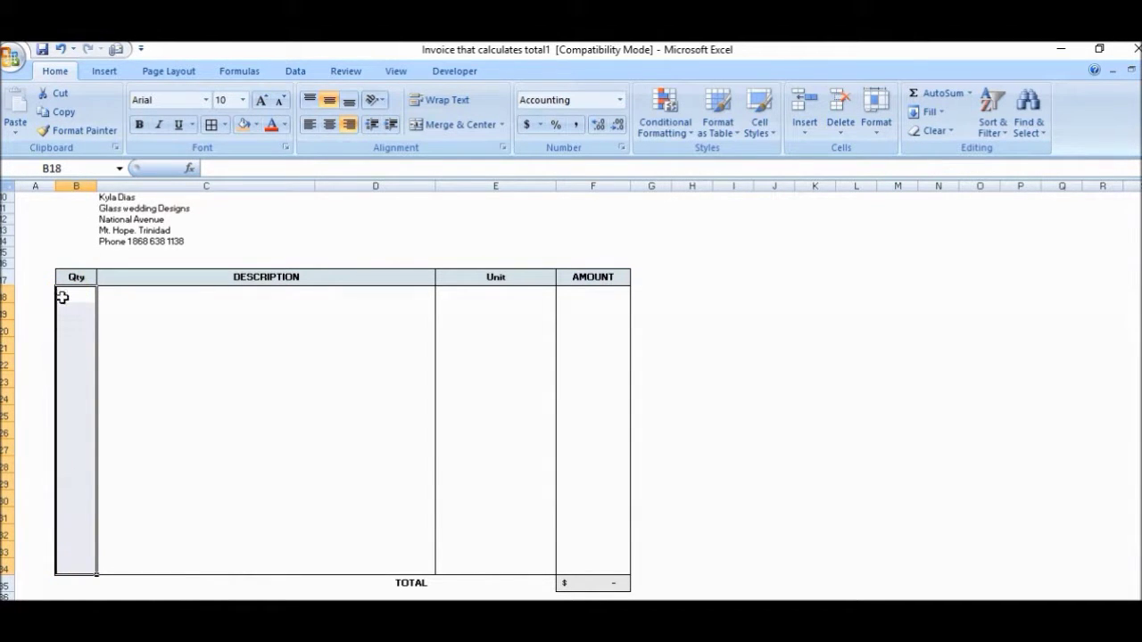
pyautogui.click(226, 126)
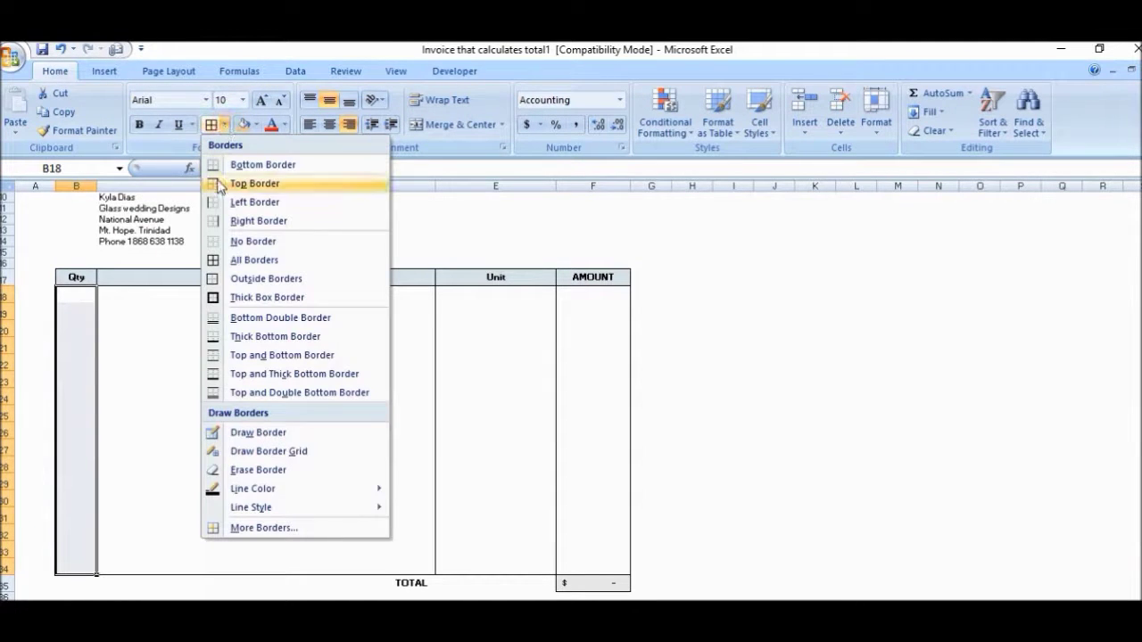
pyautogui.click(225, 280)
pyautogui.click(304, 242)
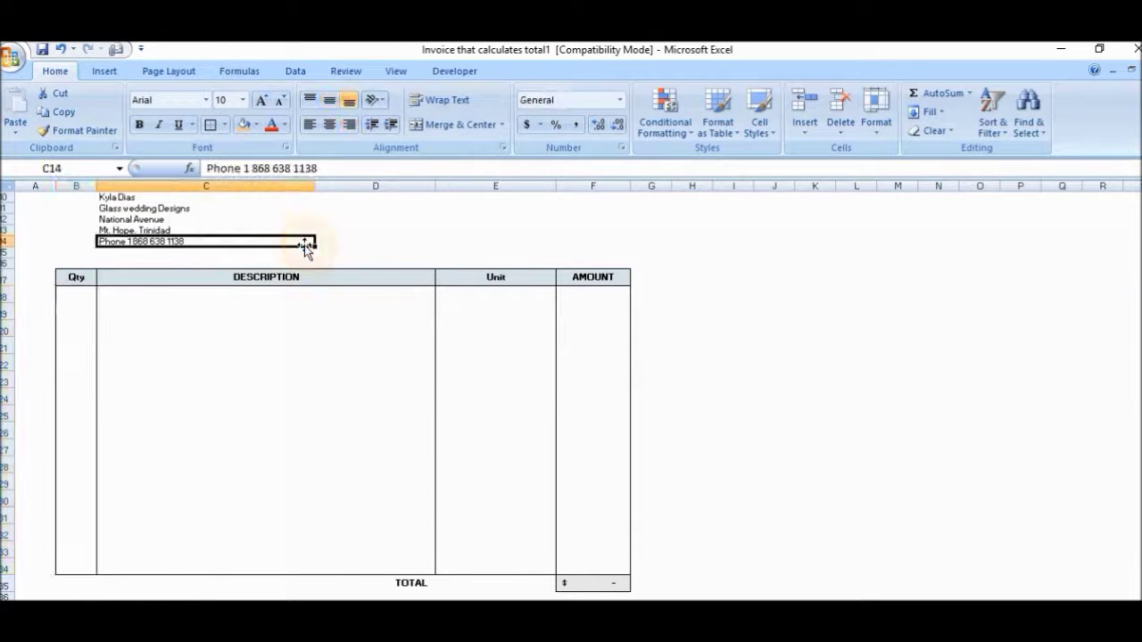
# Step: Cut the header and Bill To block from C1:C14 and paste it at B1
pyautogui.click(281, 374)
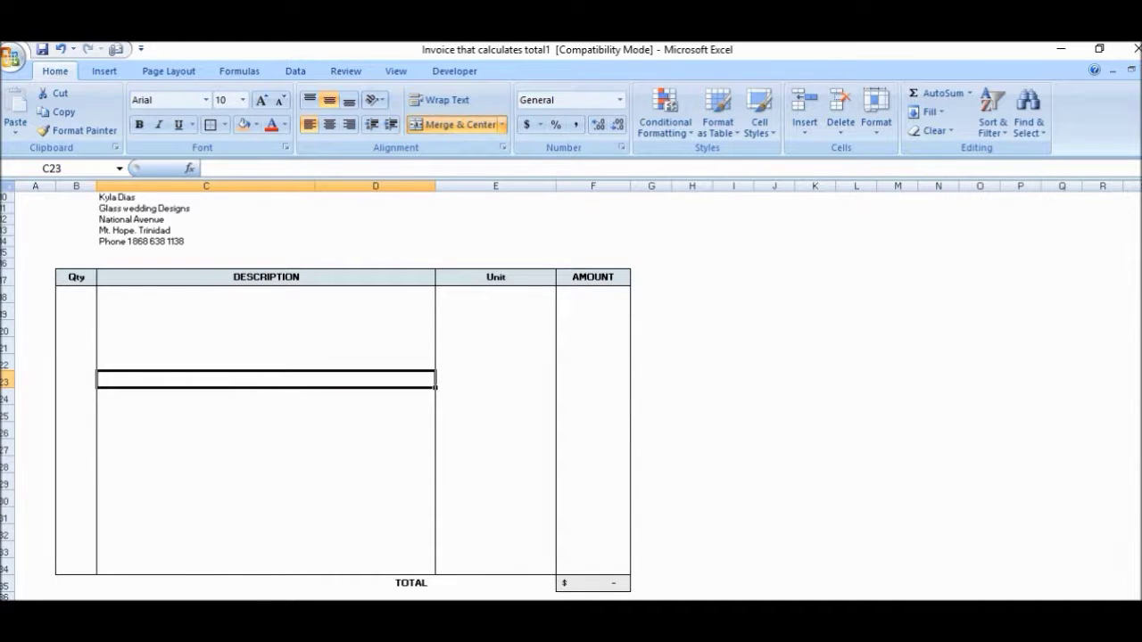
pyautogui.scroll(3, 315, 397)
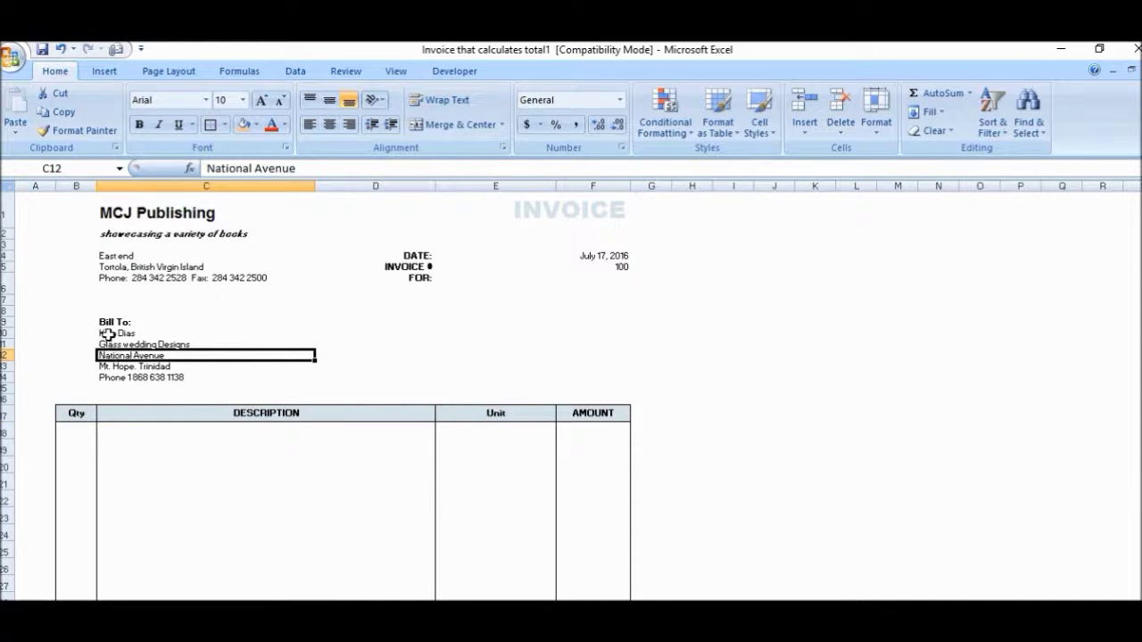
pyautogui.click(107, 214)
pyautogui.hotkey('shift', 'Down')
pyautogui.hotkey('shift', 'Down')
pyautogui.hotkey('shift', 'Down')
pyautogui.hotkey('shift', 'Down')
pyautogui.hotkey('shift', 'Down')
pyautogui.hotkey('shift', 'Down')
pyautogui.hotkey('shift', 'Down')
pyautogui.hotkey('shift', 'Down')
pyautogui.hotkey('shift', 'Down')
pyautogui.hotkey('shift', 'Down')
pyautogui.hotkey('shift', 'Down')
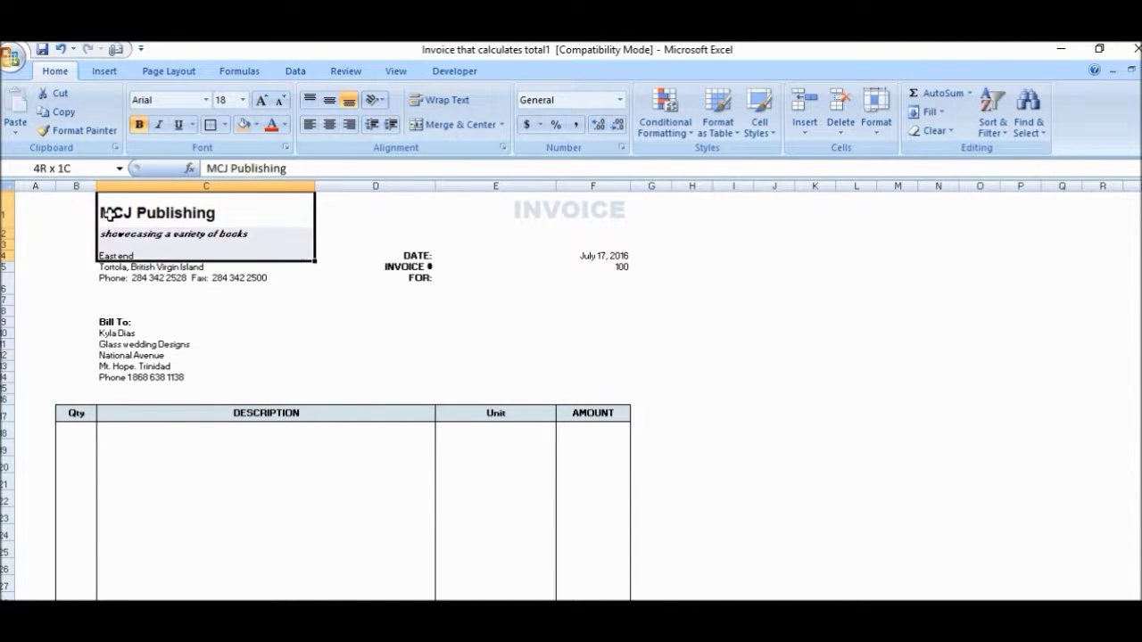
pyautogui.hotkey('shift', 'Down')
pyautogui.hotkey('shift', 'Down')
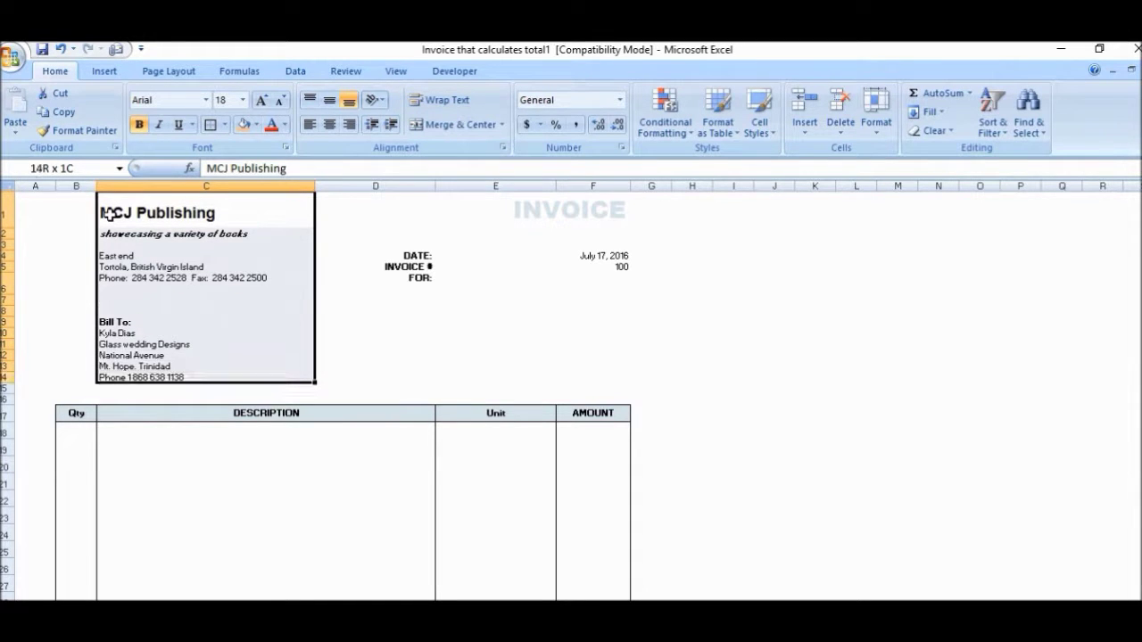
pyautogui.click(60, 93)
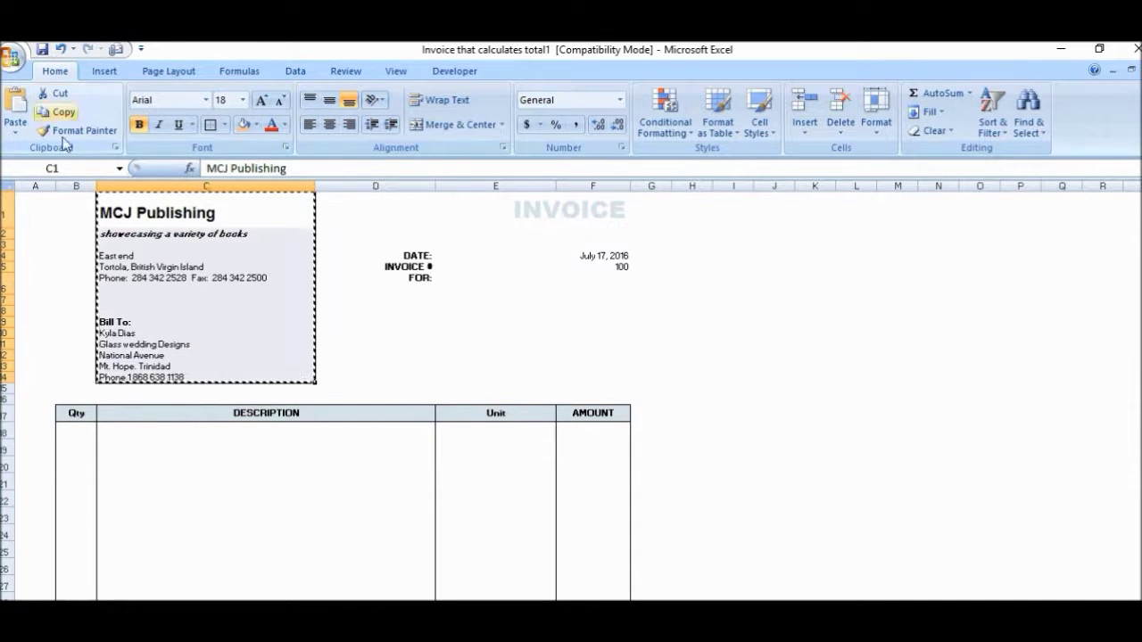
pyautogui.click(67, 198)
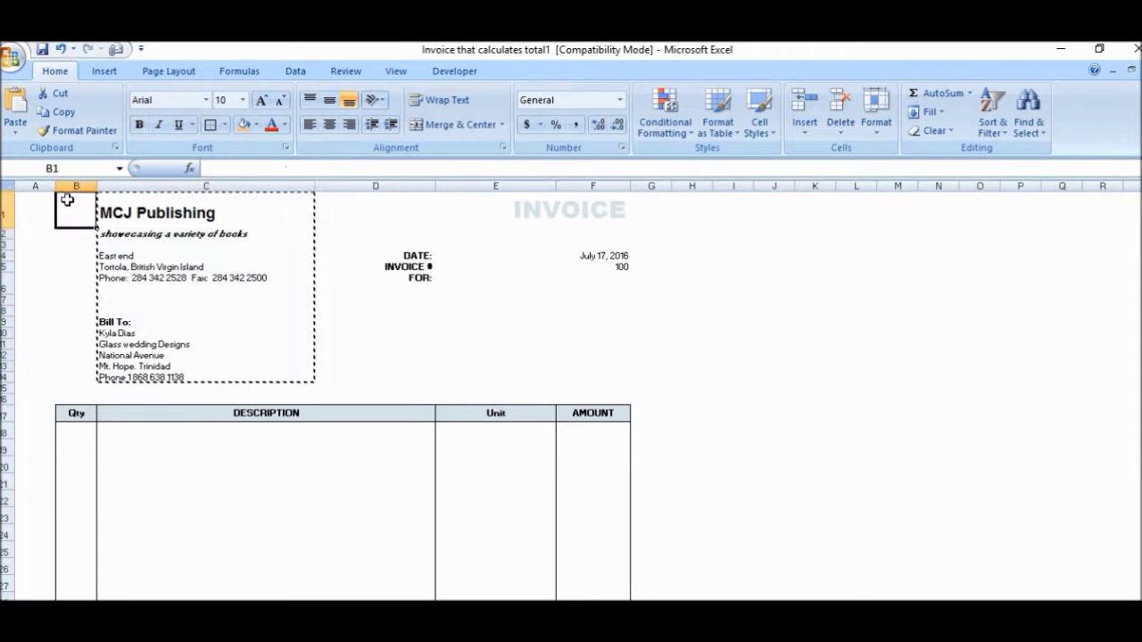
pyautogui.click(18, 112)
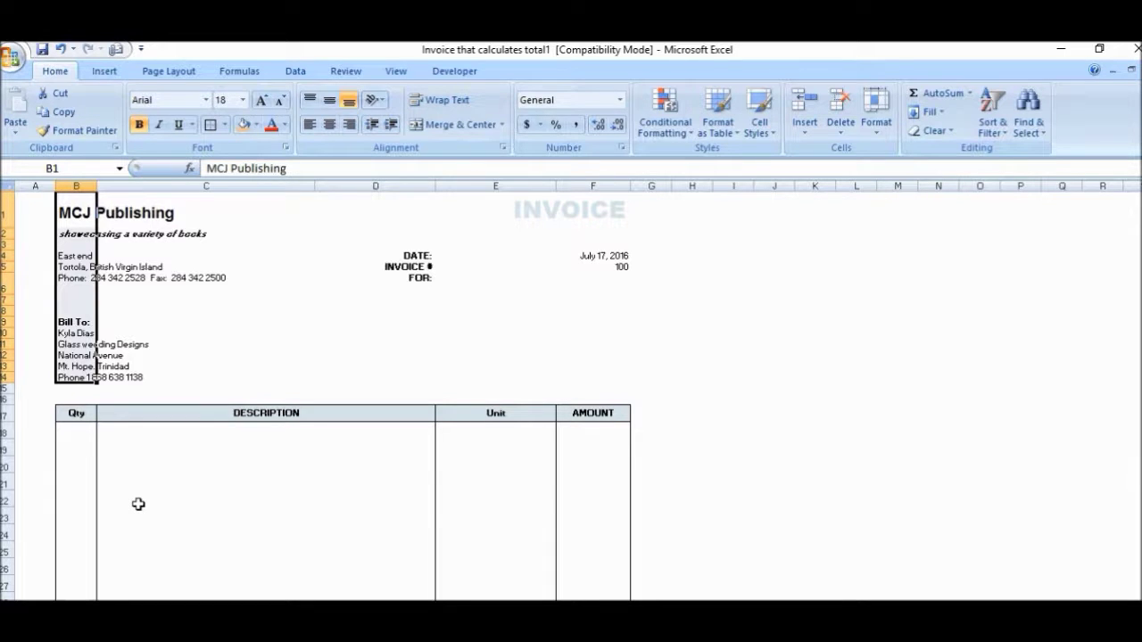
# Step: Cut the July 17, 2016 date and invoice number 100 from F4:F5 and paste them at E4
pyautogui.click(503, 267)
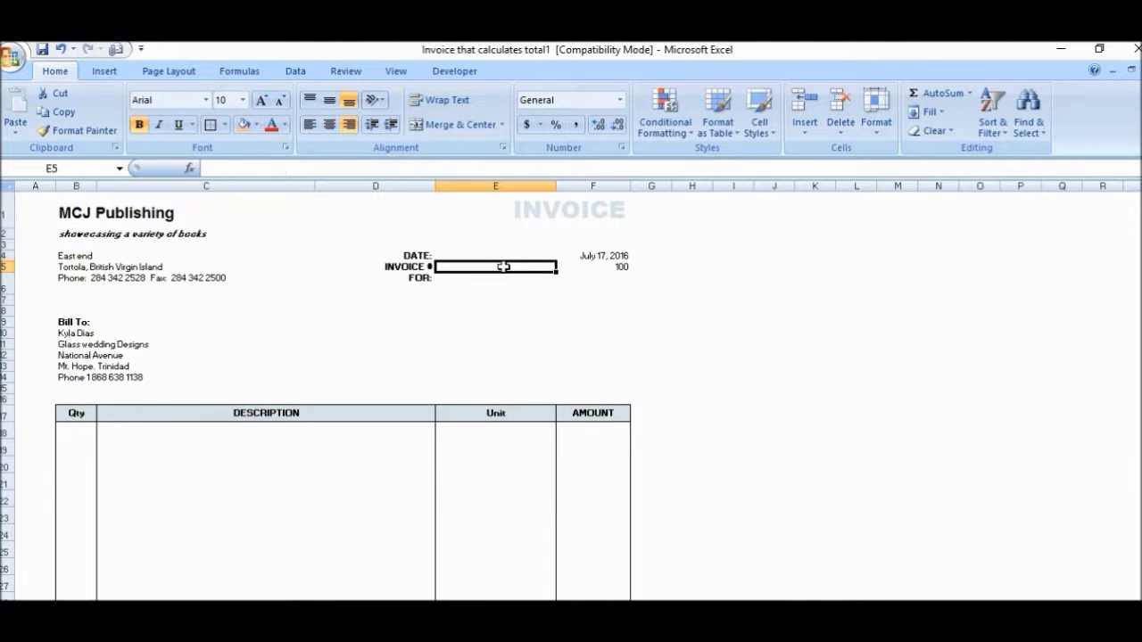
pyautogui.click(596, 264)
pyautogui.moveTo(597, 256); pyautogui.dragTo(596, 261)
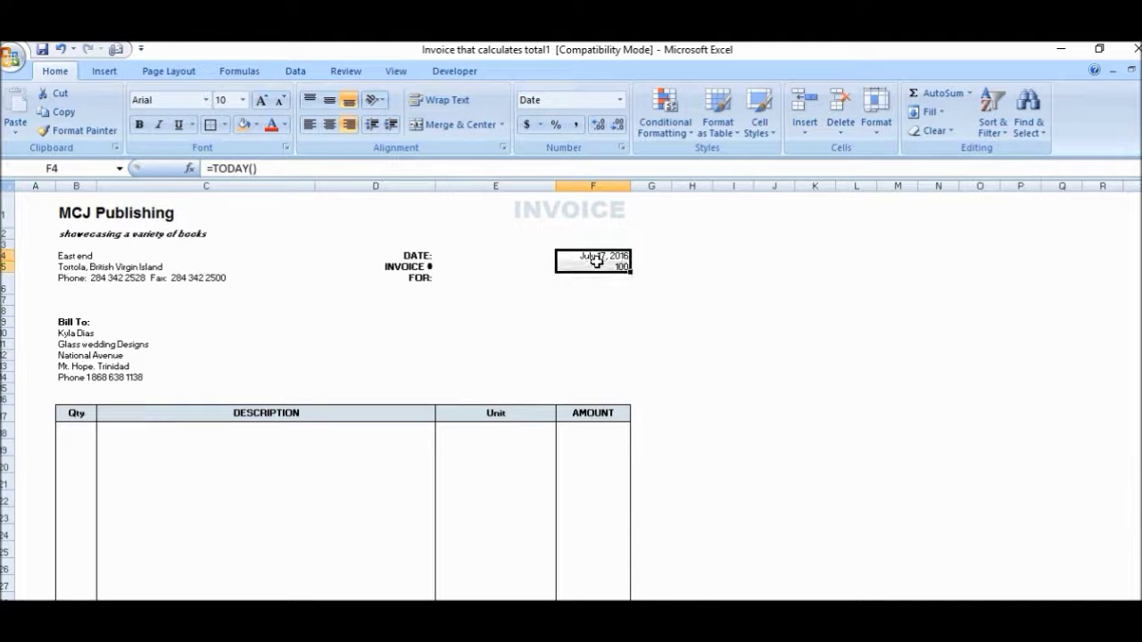
pyautogui.click(59, 95)
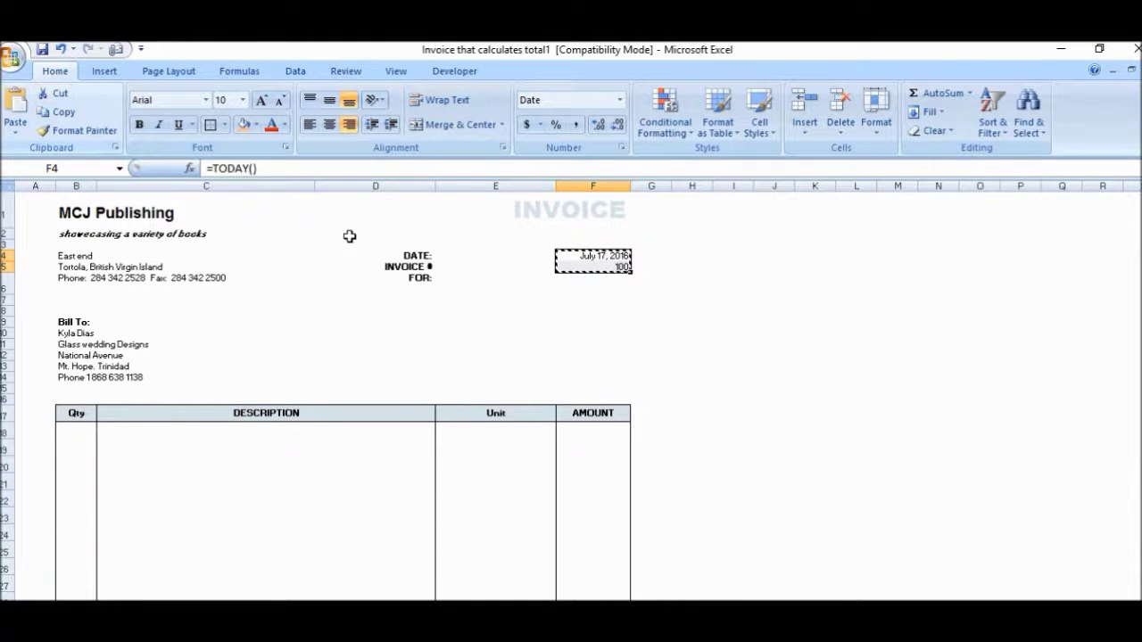
pyautogui.click(518, 254)
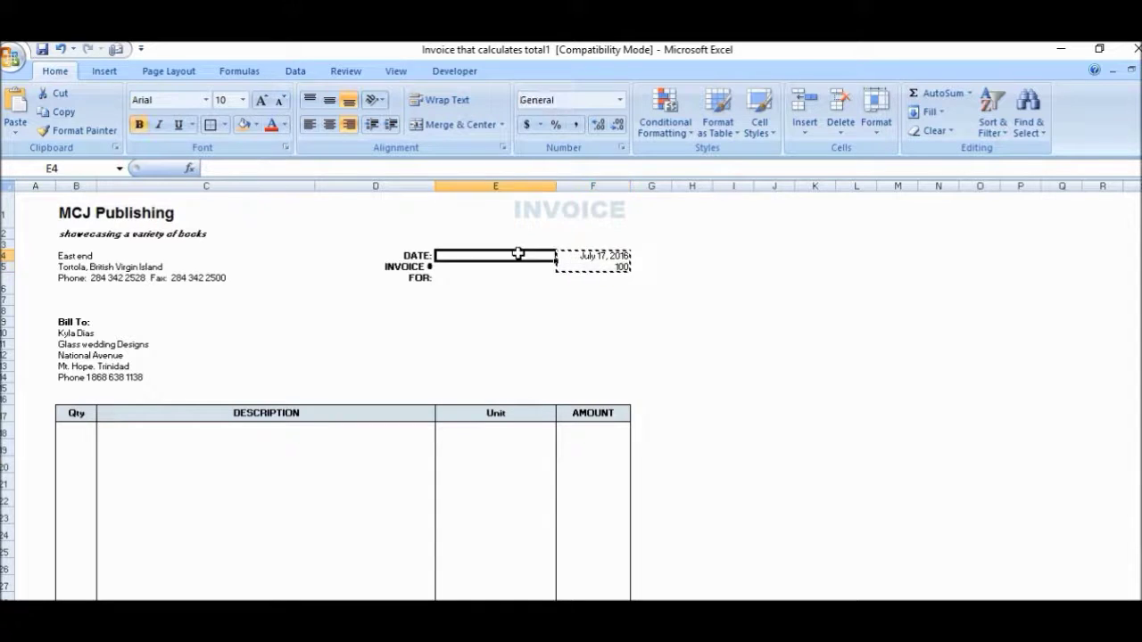
pyautogui.click(16, 103)
pyautogui.click(268, 321)
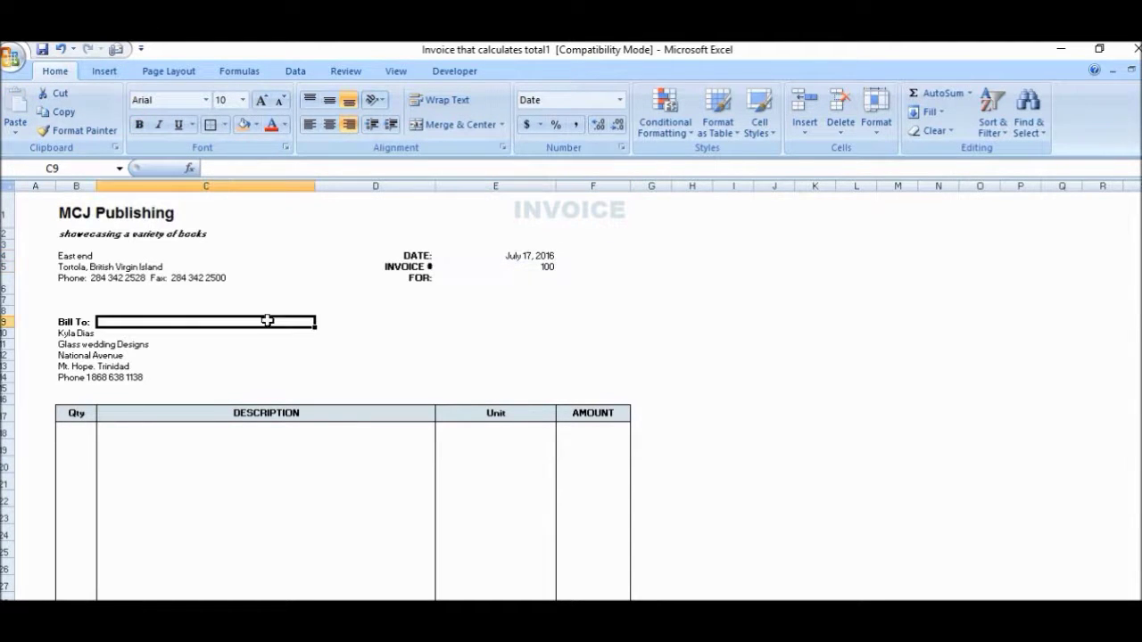
pyautogui.click(419, 385)
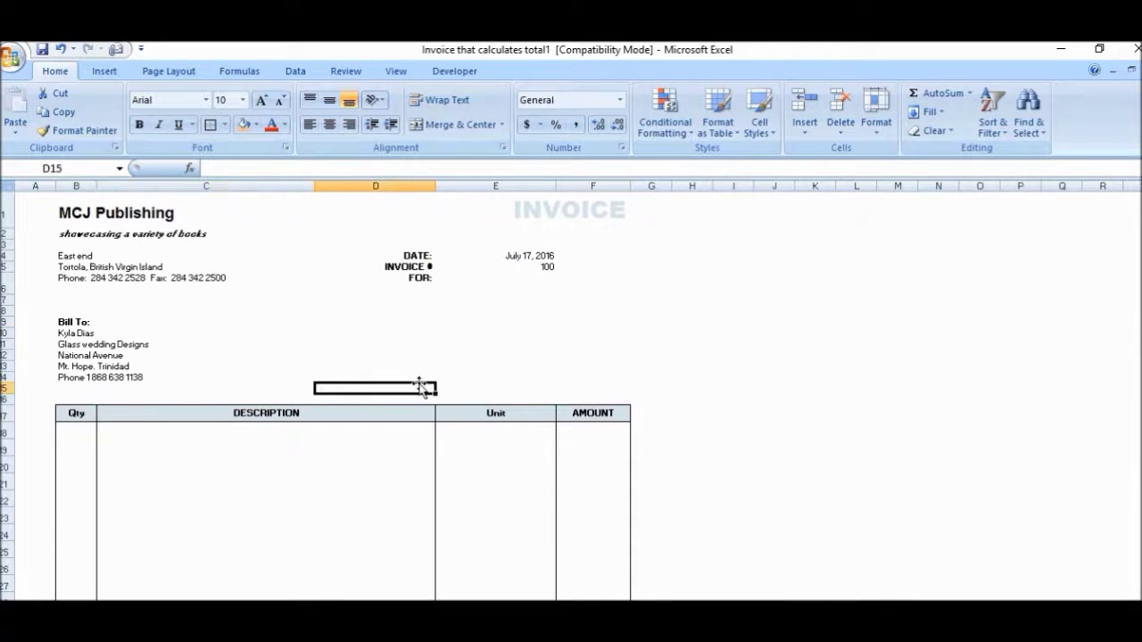